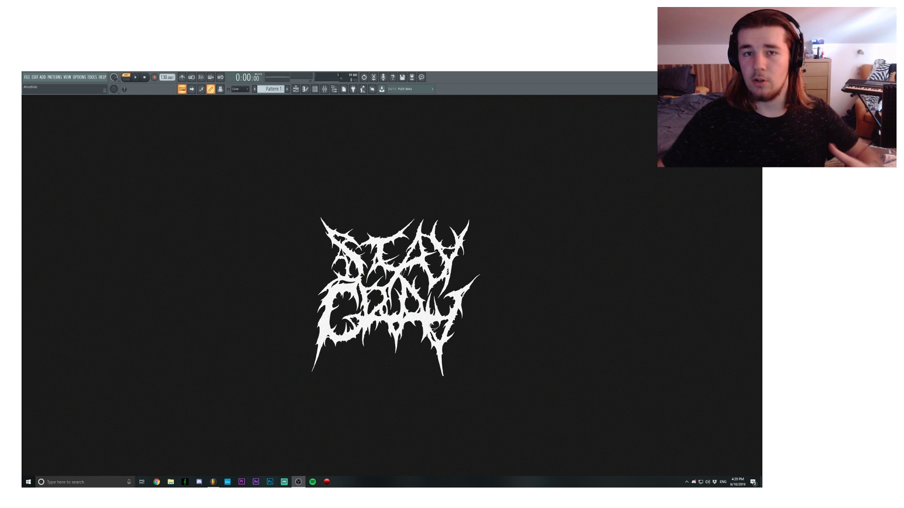
- Open and close the sampler settings of the gbk hi hat (1) and gbk hi hat (20) channels to preview both sounds
click(295, 125)
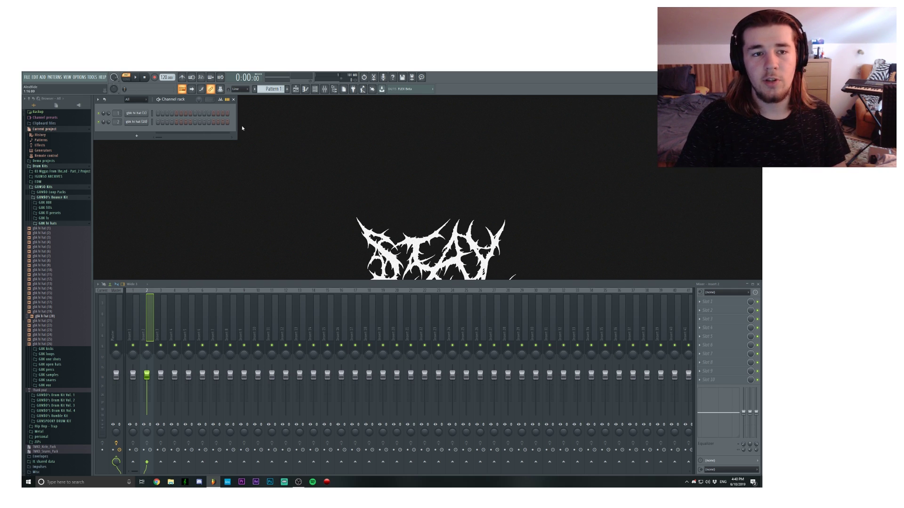
click(136, 113)
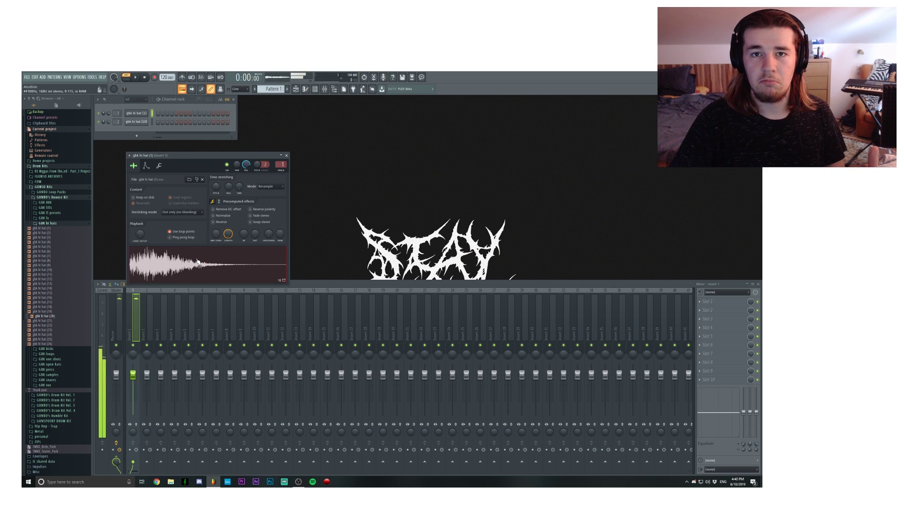
click(286, 155)
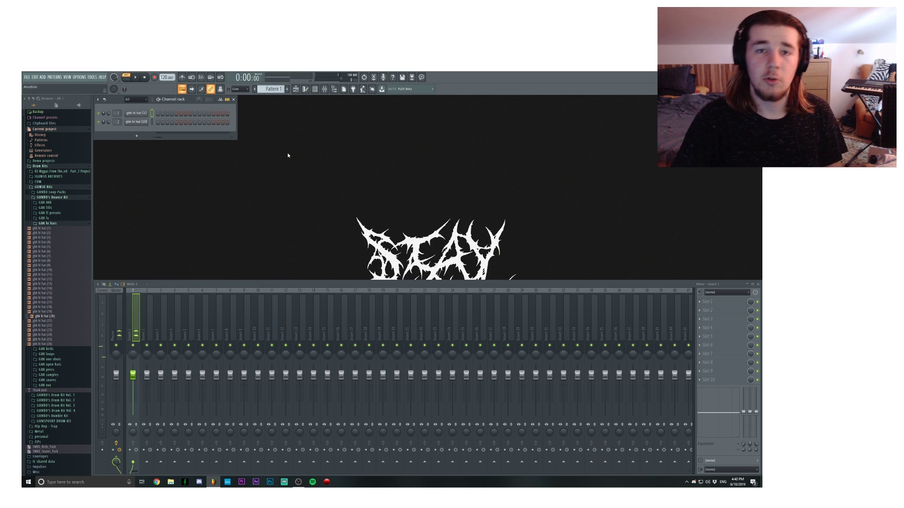
click(143, 124)
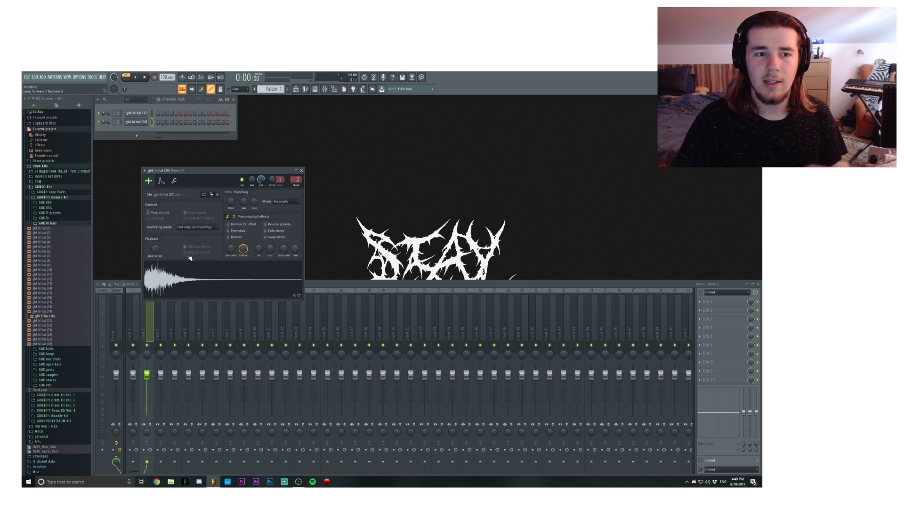
click(302, 174)
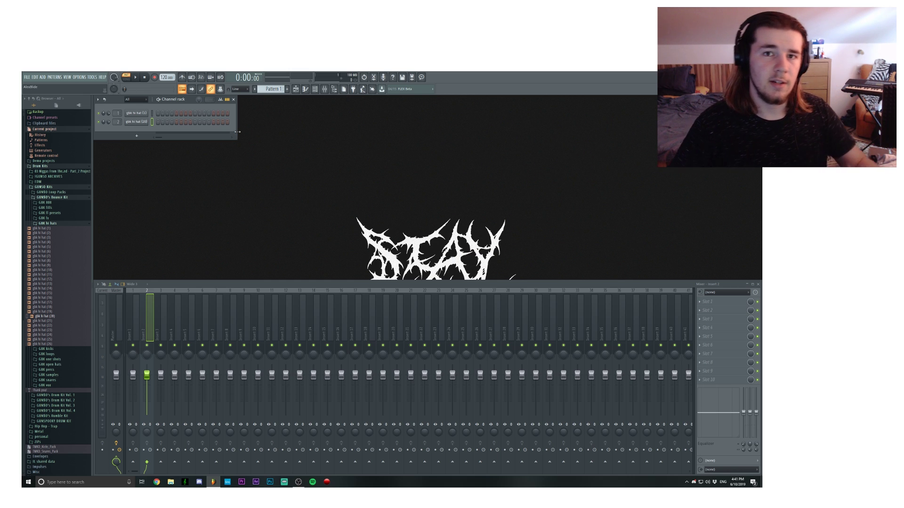
- Widen the channel rack and place a C5 note at the end of bar 4 in the gbk hi hat (1) piano roll
drag(237, 132, 533, 132)
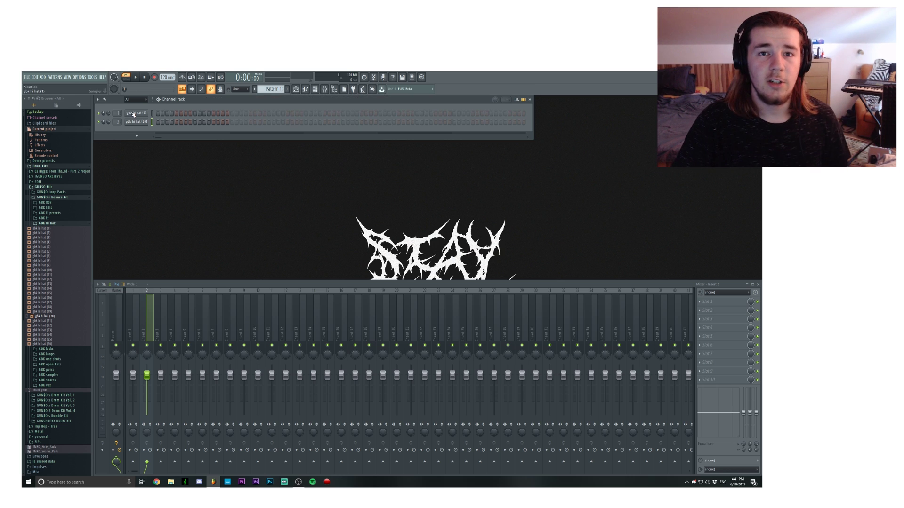
right_click(147, 113)
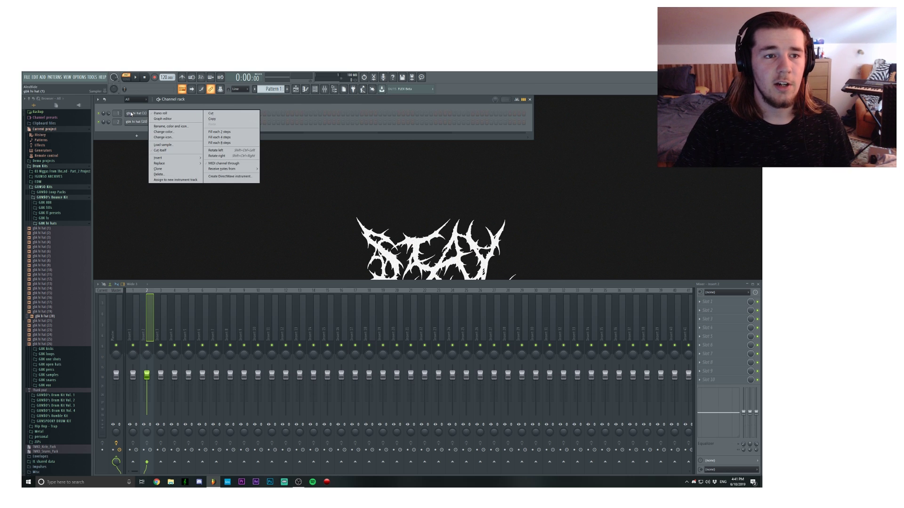
click(161, 113)
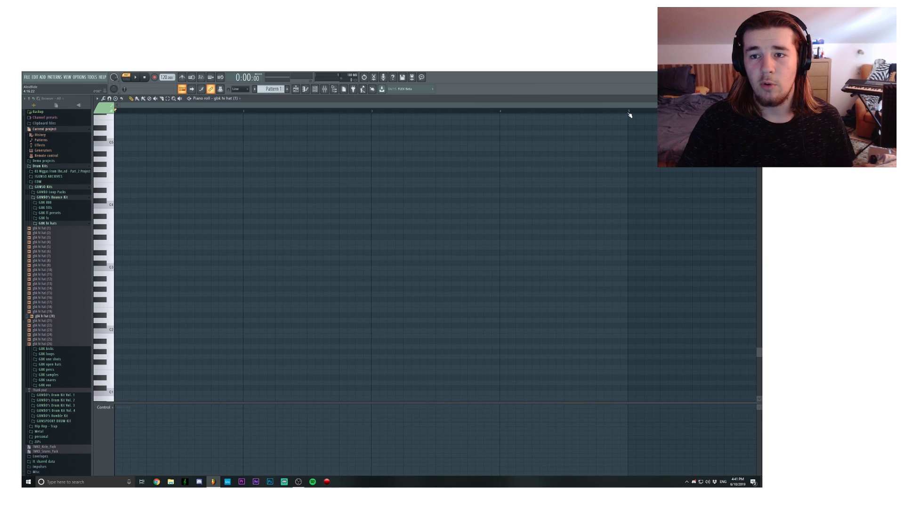
drag(630, 113, 116, 113)
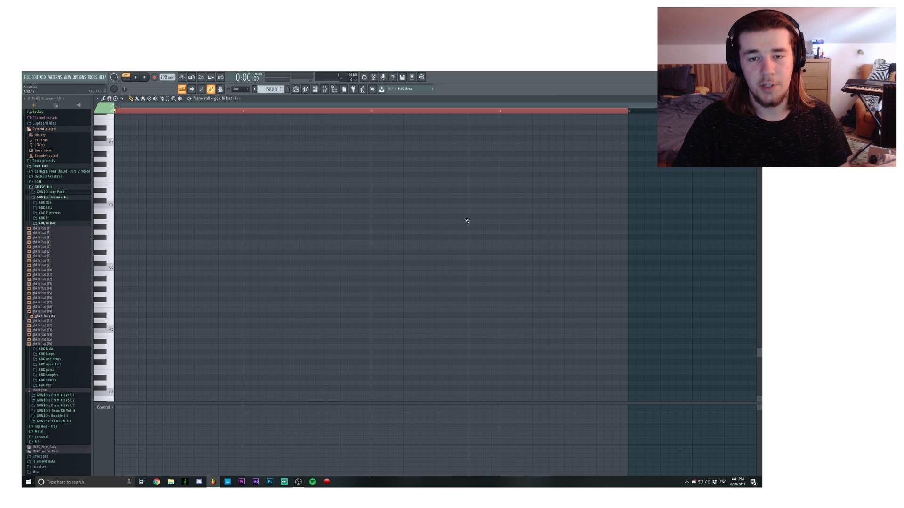
scroll(610, 270, up, 5)
click(613, 268)
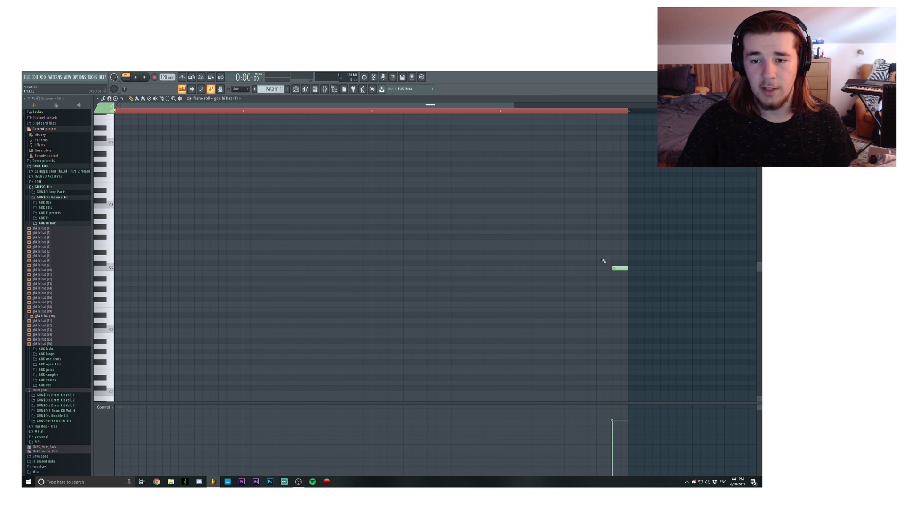
- Fill each 2 steps of the gbk hi hat (1) channel and return to its piano roll with no time selection
click(325, 93)
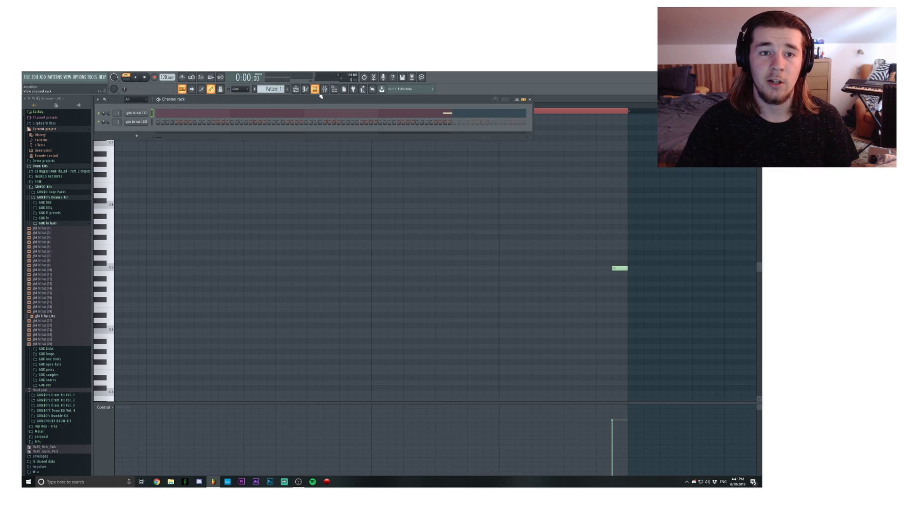
right_click(140, 113)
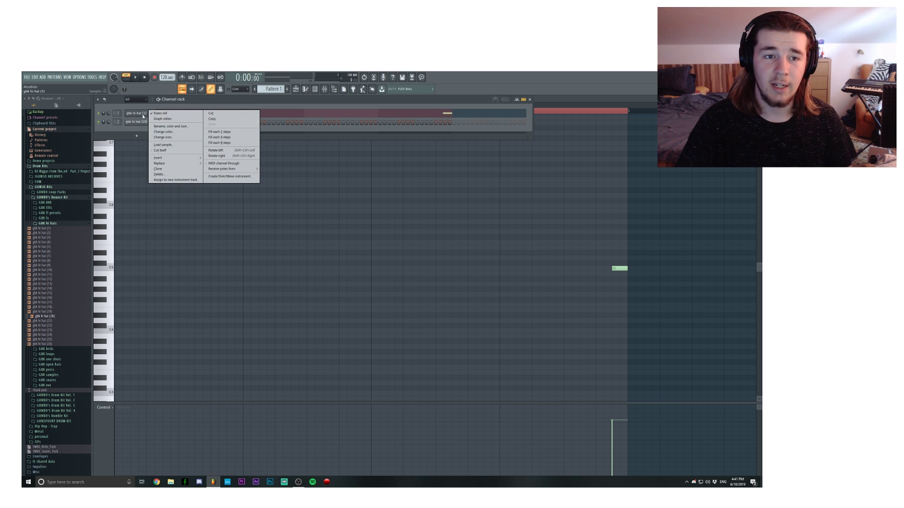
click(234, 133)
key(F6)
drag(350, 107, 349, 113)
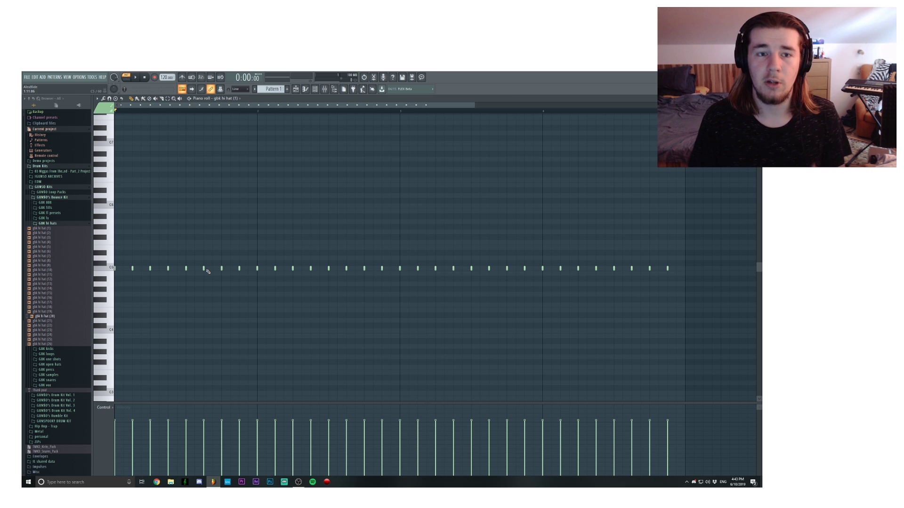
- Add an in-between hi-hat note on C5 in each of bars 1, 2 and 3 and two in bar 4 while playing the pattern
click(213, 268)
key(space)
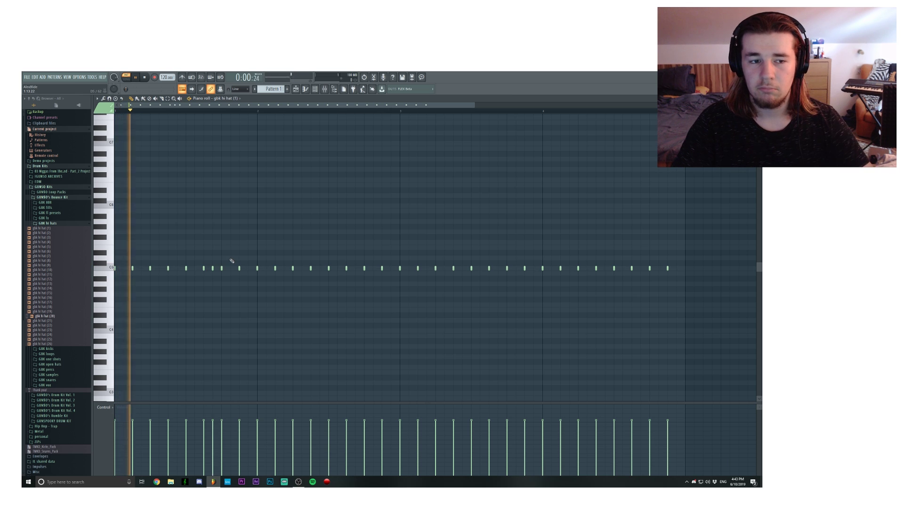
click(284, 269)
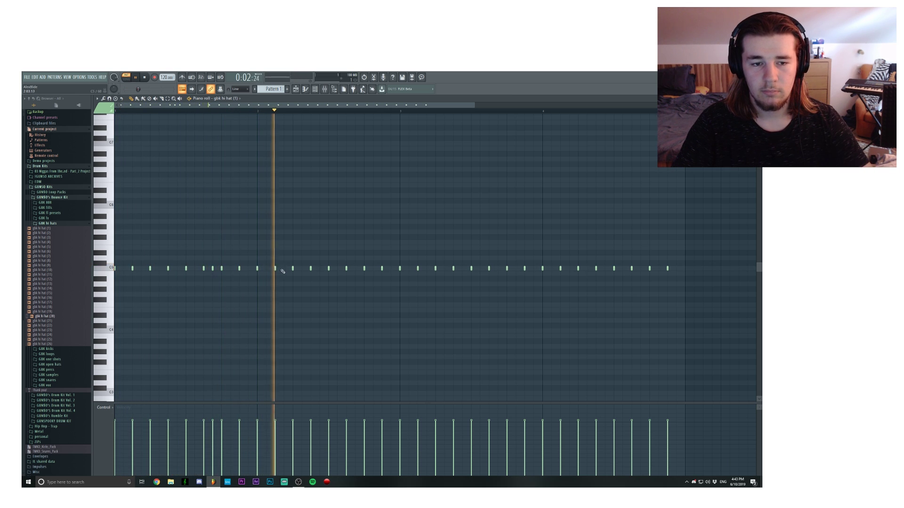
click(444, 268)
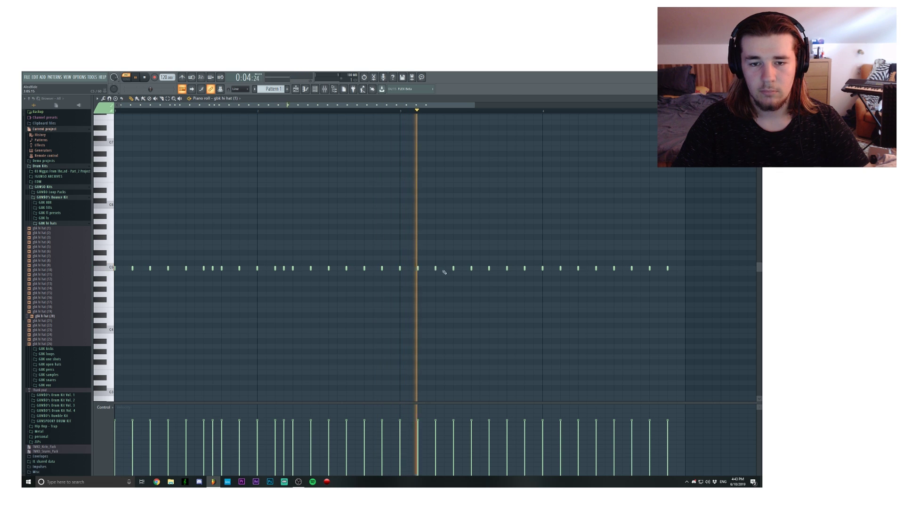
click(587, 269)
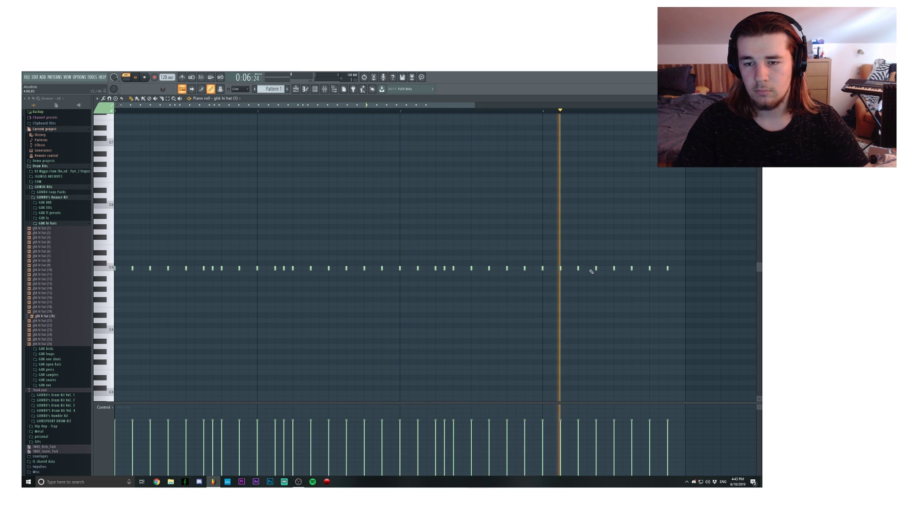
click(622, 269)
drag(623, 268, 641, 268)
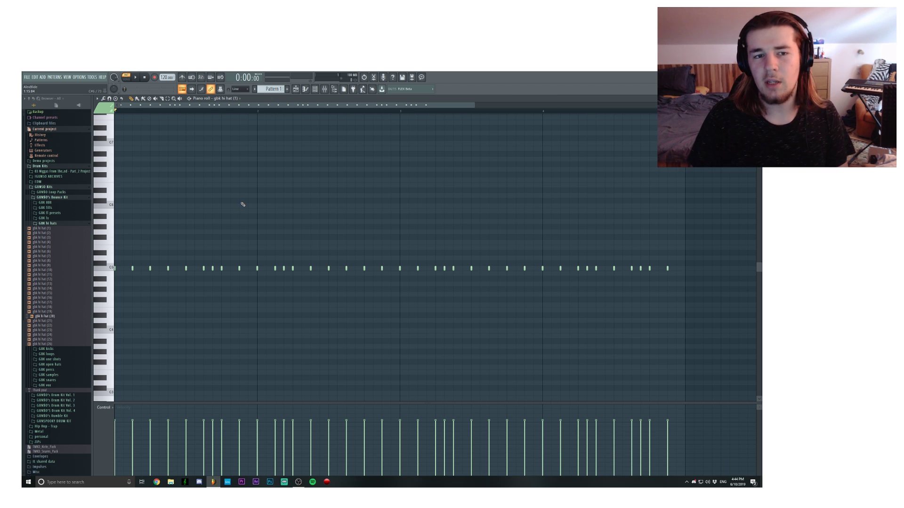
- Lengthen the third hi-hat note of bar 1 until it reaches the fourth note's position, and select it
scroll(243, 205, down, 2)
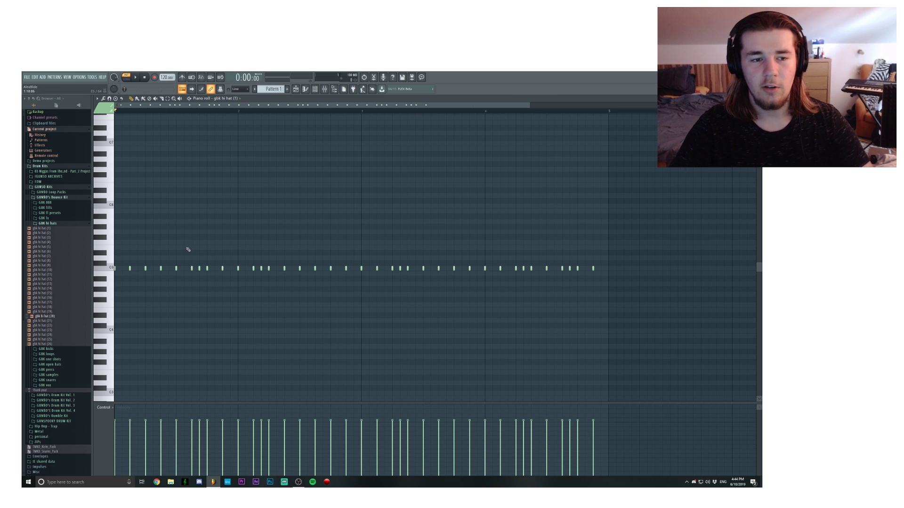
drag(140, 256, 170, 285)
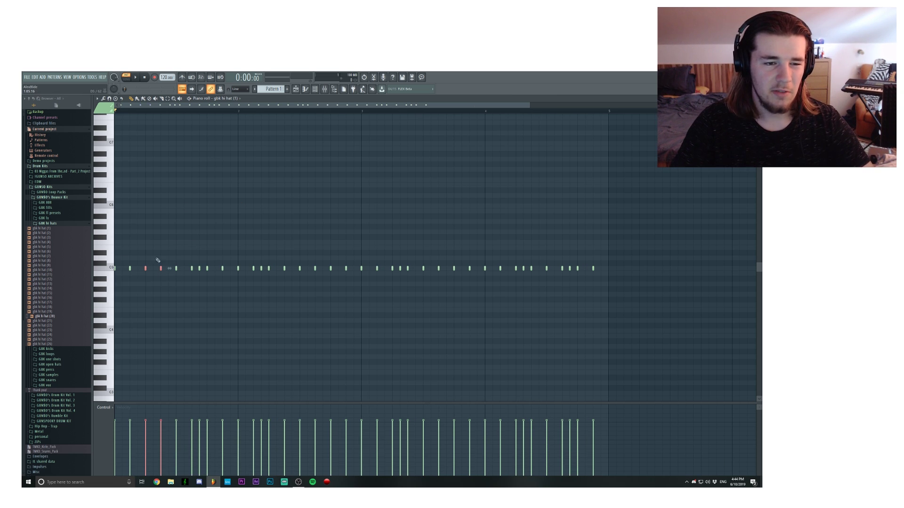
click(183, 255)
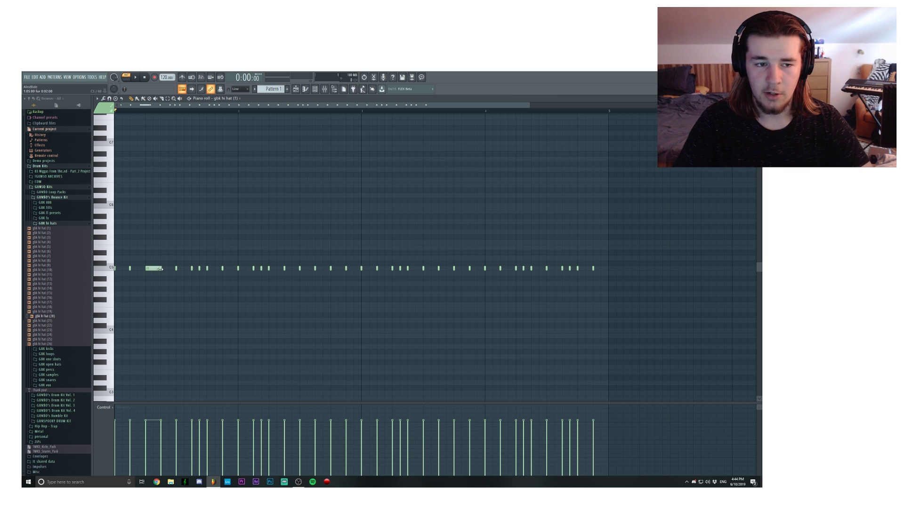
click(145, 269)
drag(147, 268, 162, 269)
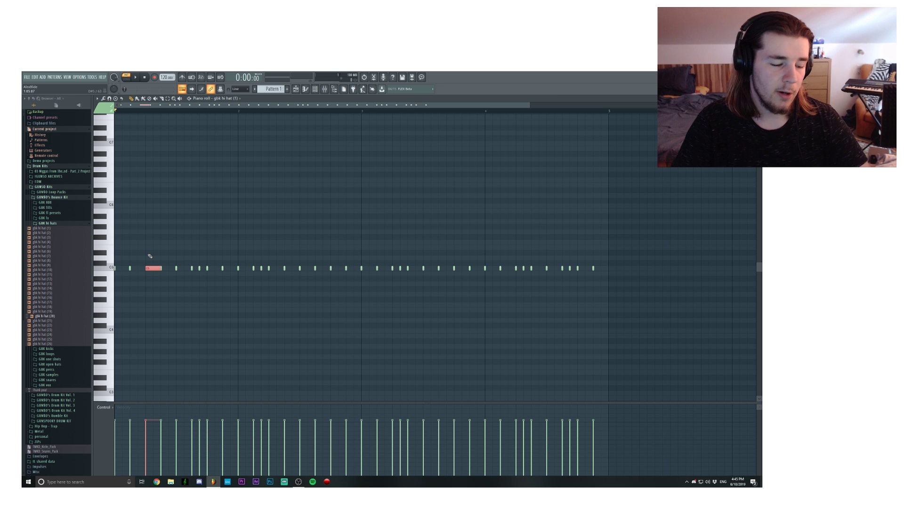
- Chop the lengthened bar 1 note into a fast roll with the Chopper, adjusting the time multiplier during playback
key(alt+u)
drag(338, 241, 472, 191)
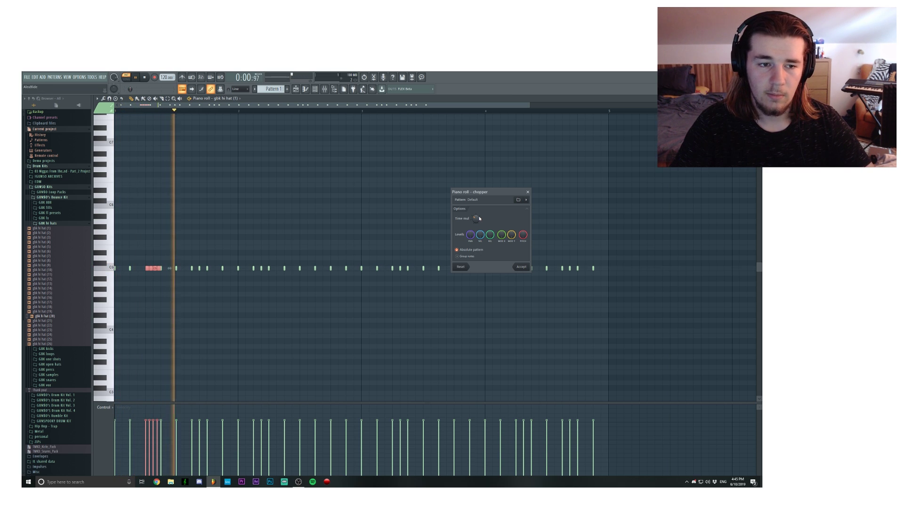
scroll(477, 219, up, 1)
key(space)
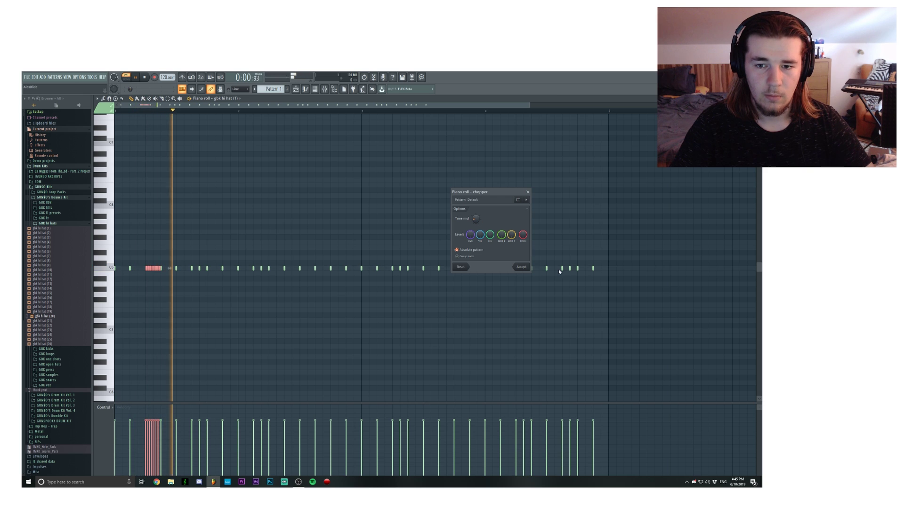
click(521, 267)
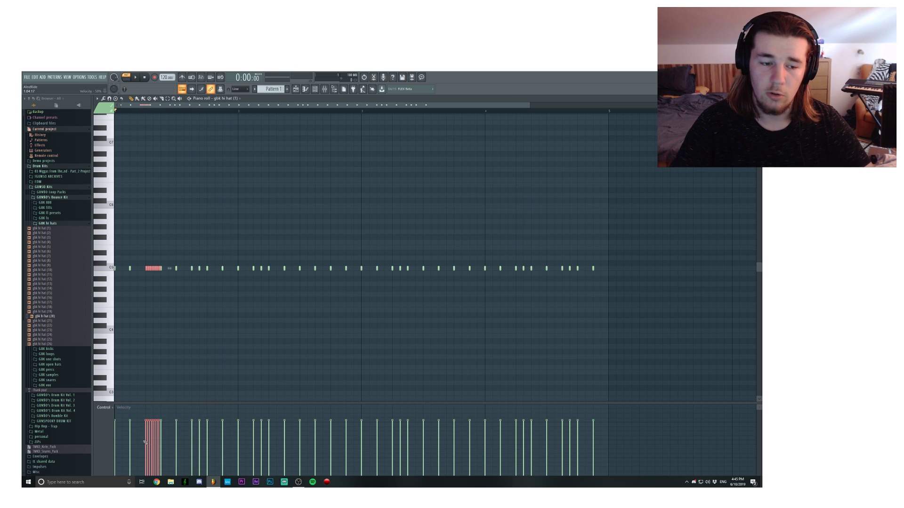
- Draw a descending velocity ramp across the chopped roll in bar 1 and listen to it
drag(146, 438, 157, 455)
key(space)
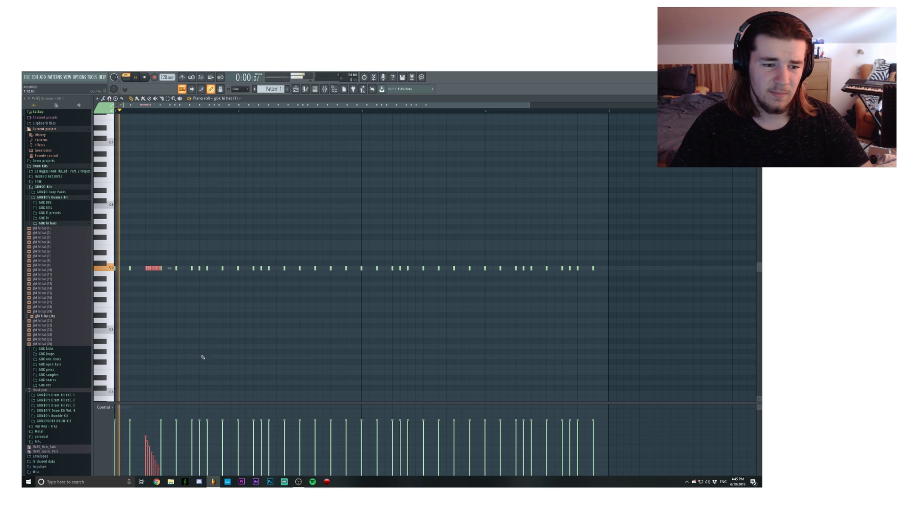
key(space)
- Deselect the roll, add a full-velocity hi-hat note at its start in bar 1, and play the pattern
click(144, 276)
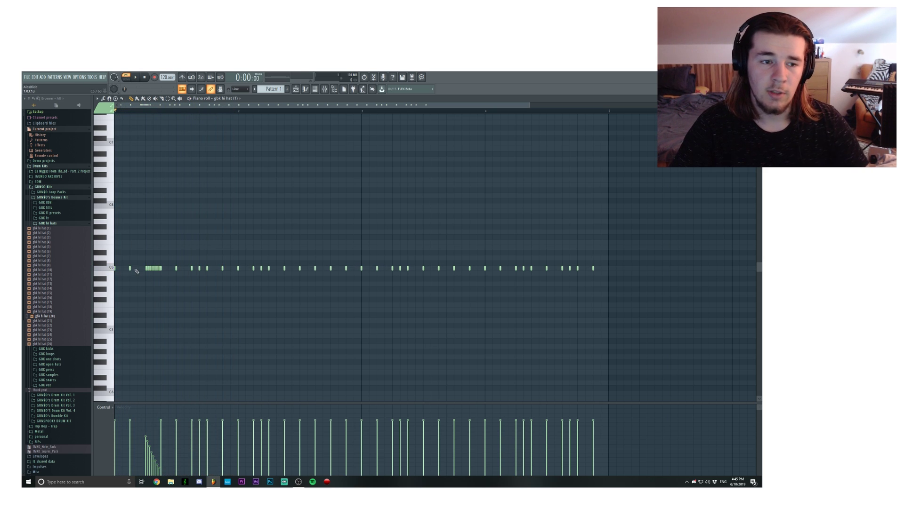
drag(137, 268, 146, 268)
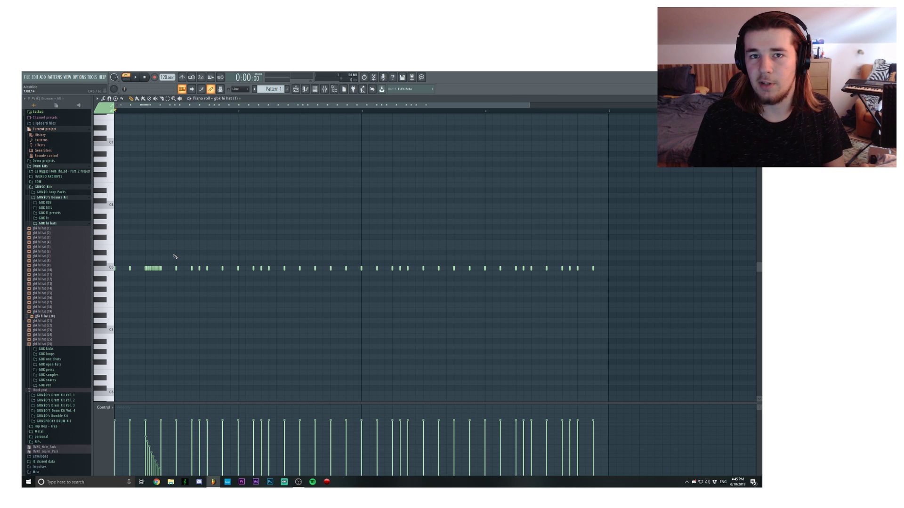
key(space)
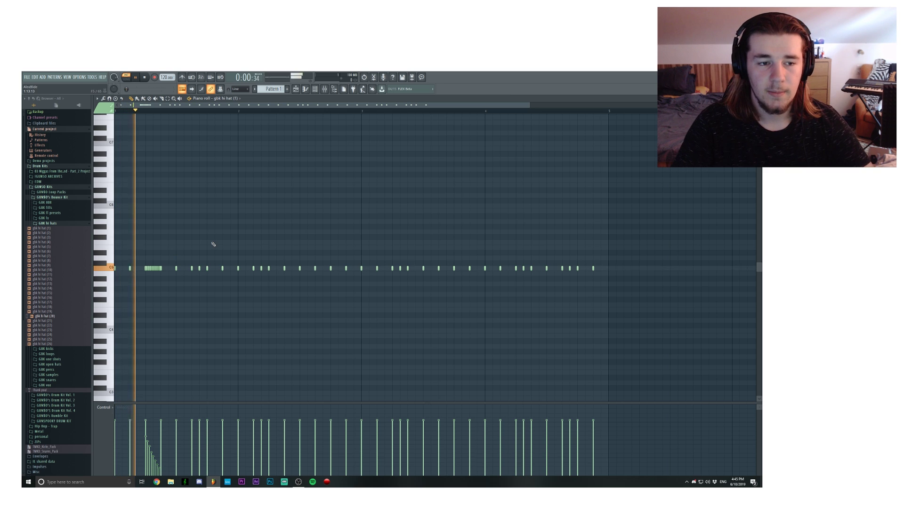
key(space)
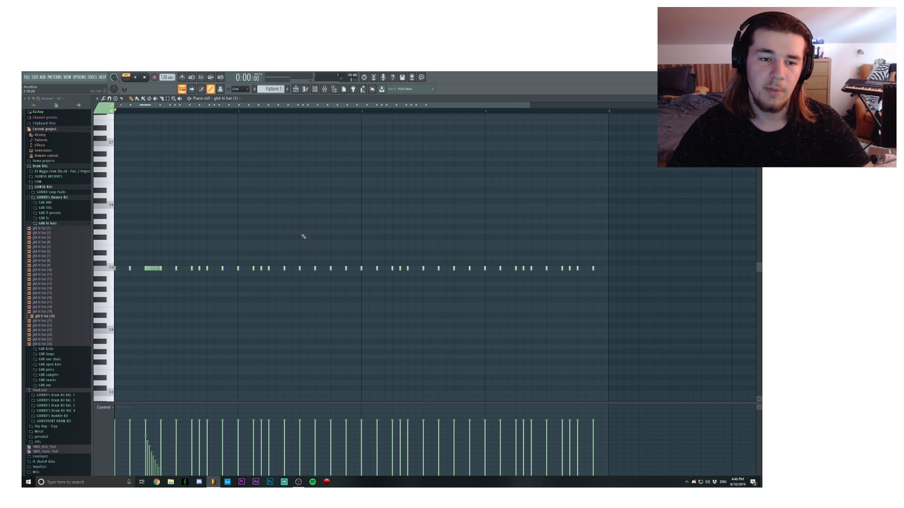
- Delete the second and third hi-hat notes of bar 2 and lengthen its first note into the gap, leaving it selected
right_click(261, 269)
scroll(281, 261, up, 2)
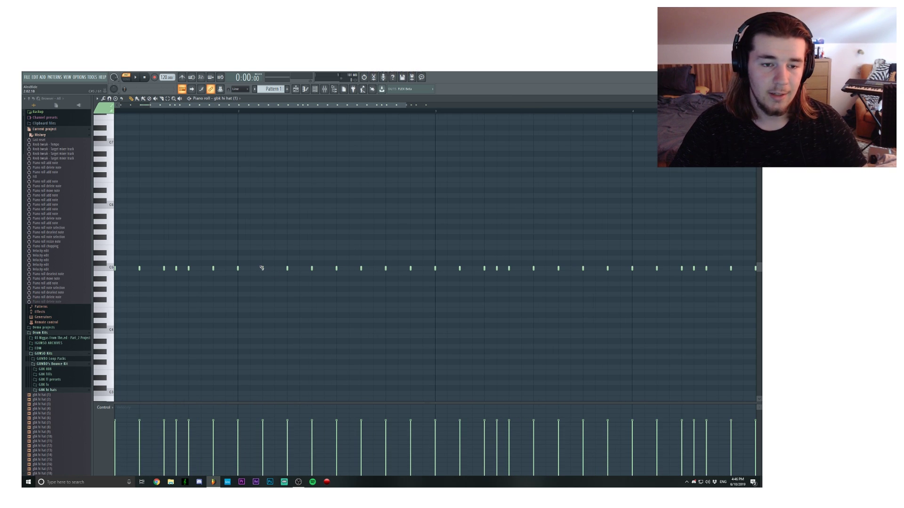
right_click(262, 268)
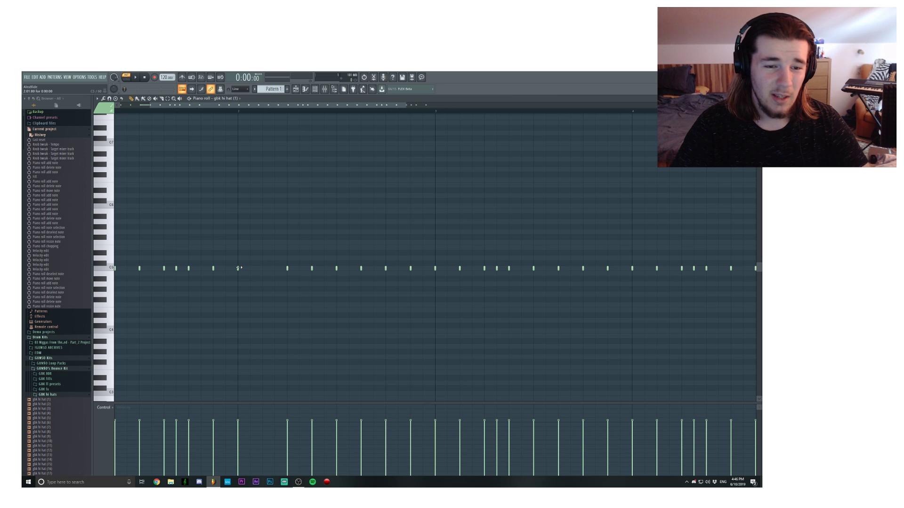
drag(240, 268, 248, 296)
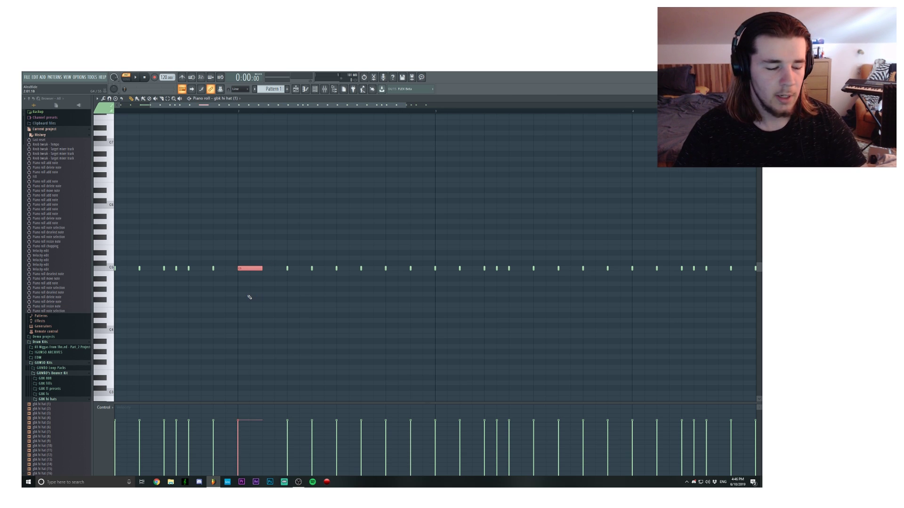
- Chop the lengthened note at the start of bar 2 into a four-note roll with the Chopper and add a hi-hat note after the roll
key(ctrl+u)
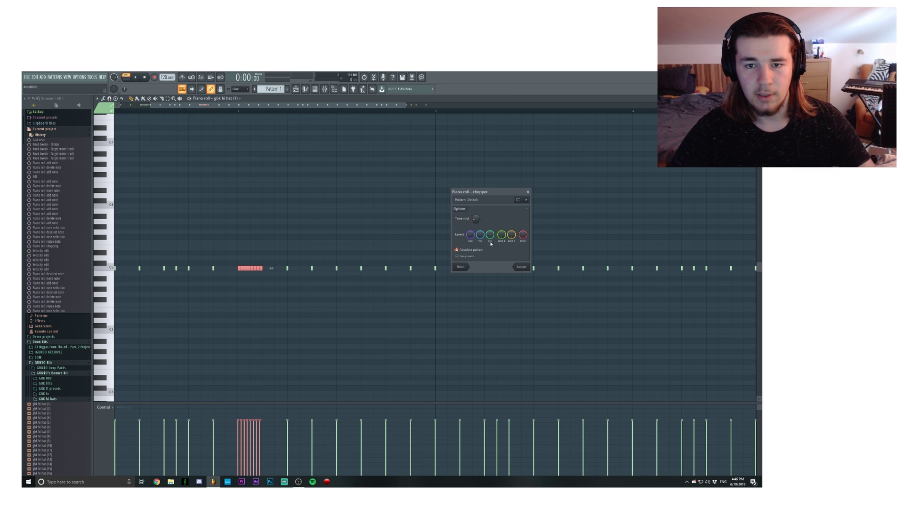
drag(495, 192, 469, 221)
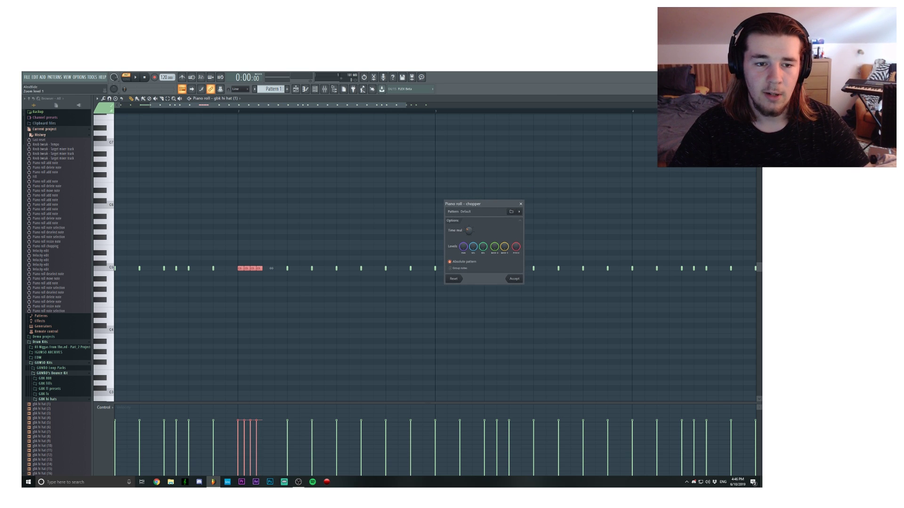
click(514, 279)
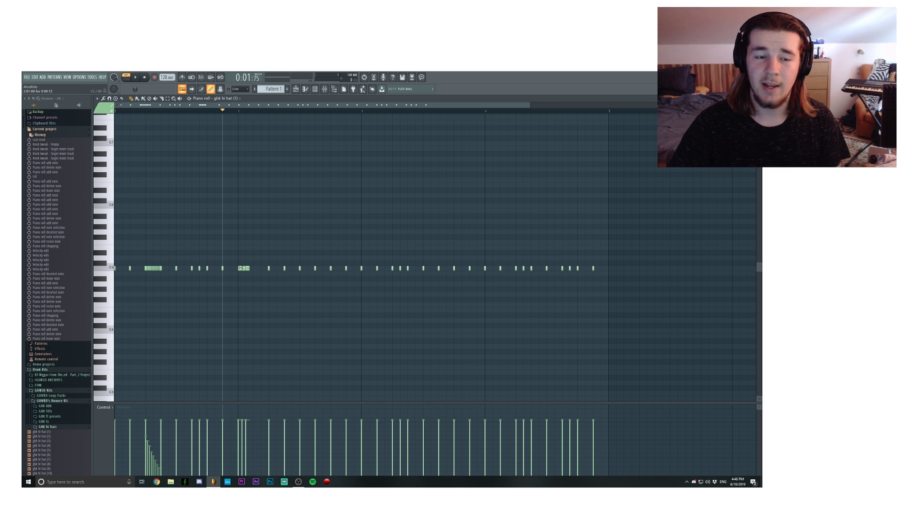
click(254, 268)
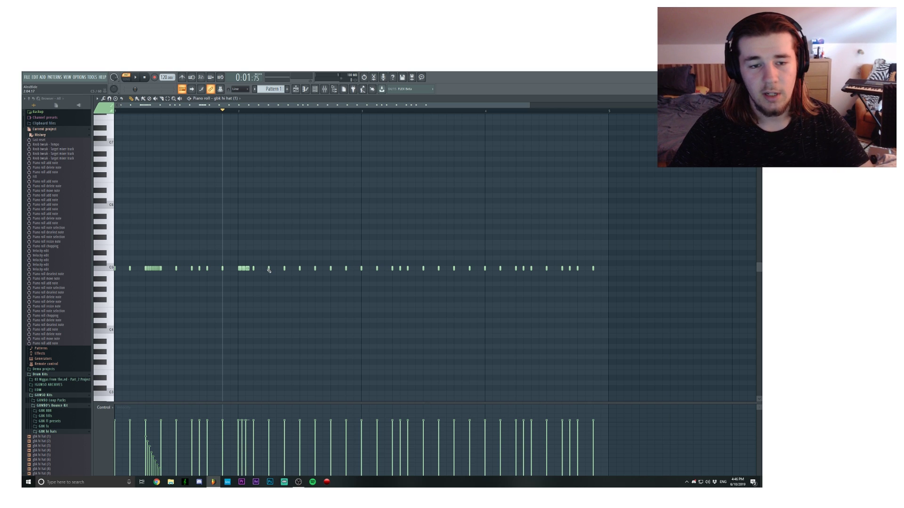
- Replace the two hi-hat notes at beat 2 of bar 2 with a copy of the chopped roll and play the result
right_click(268, 269)
right_click(284, 268)
mouse_move(279, 270)
mouse_down()
mouse_move(238, 275)
mouse_move(267, 269)
mouse_up()
key(ctrl+d)
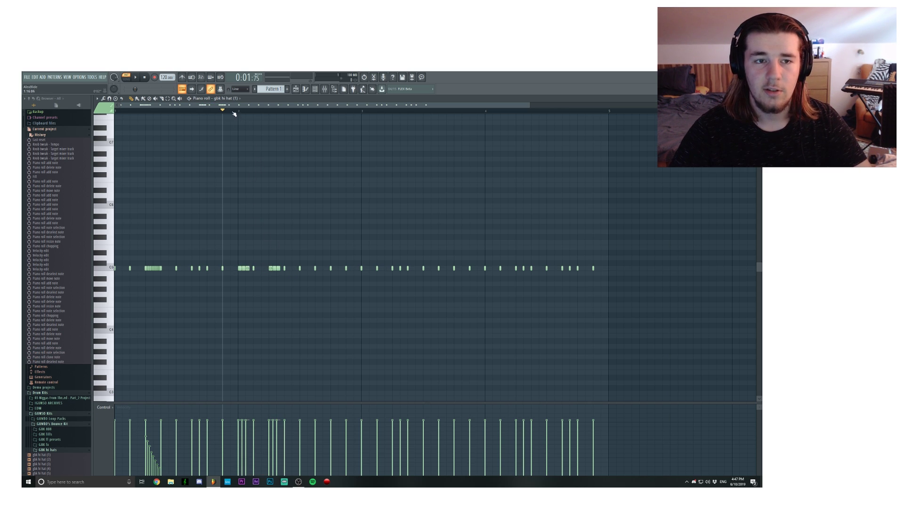
click(207, 111)
key(space)
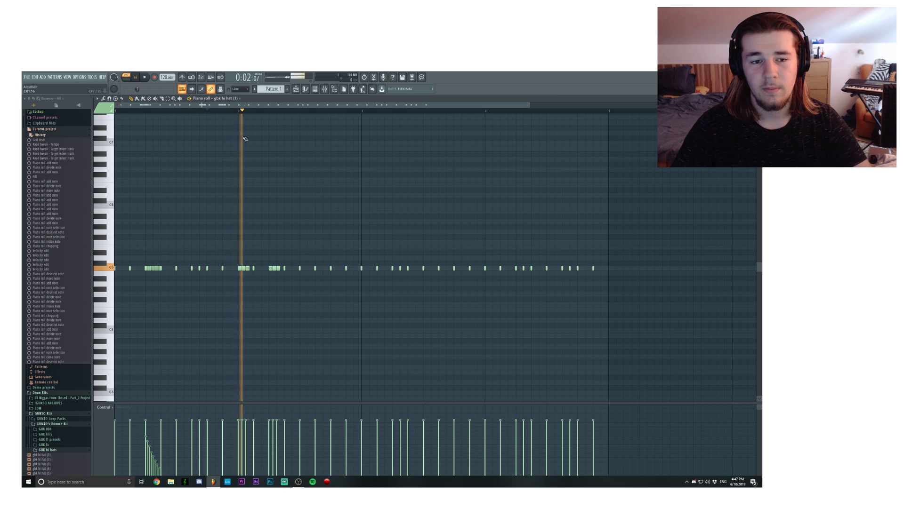
key(space)
scroll(279, 143, down, 1)
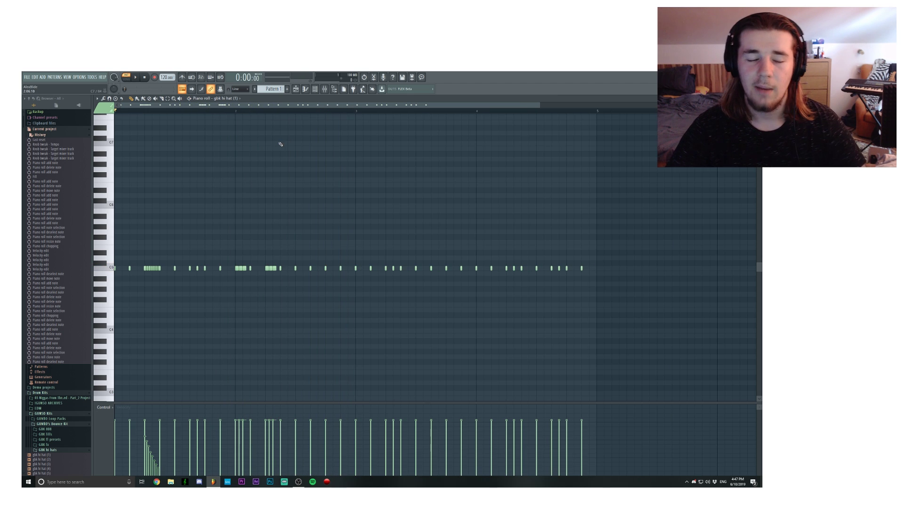
- Set the grid snap to 1/3 step and add two evenly spaced triplet hi-hat notes in the last beat of bar 2
click(109, 99)
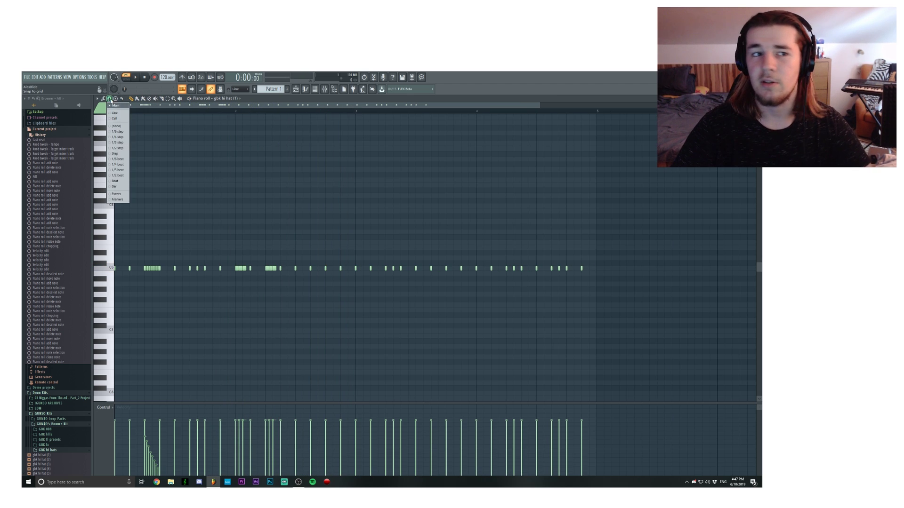
click(118, 142)
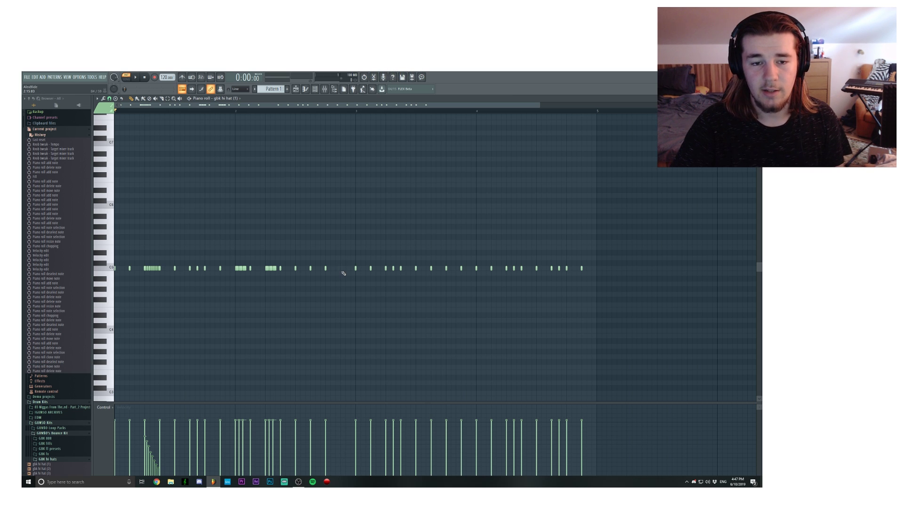
click(336, 269)
click(345, 269)
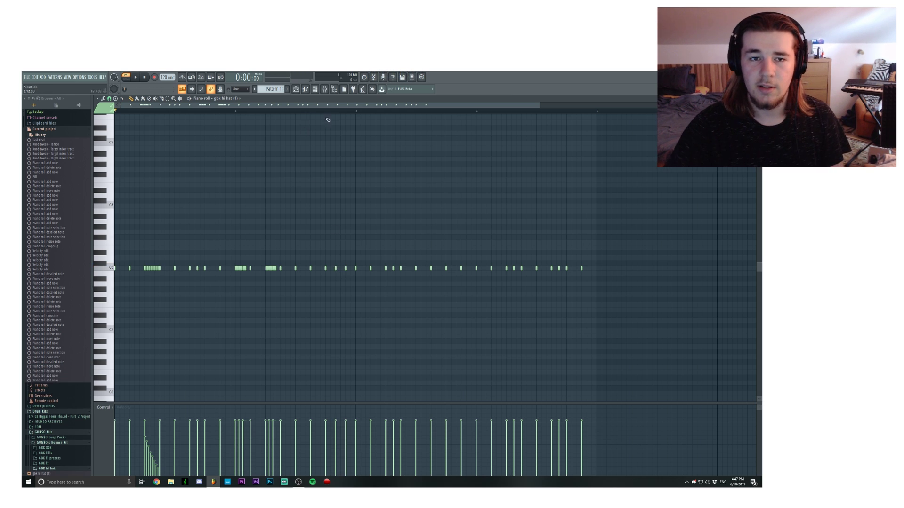
- Play the pattern up to the triplet in the last beat of bar 2, briefly highlighting the notes of bars 1 and 2
drag(325, 110, 356, 112)
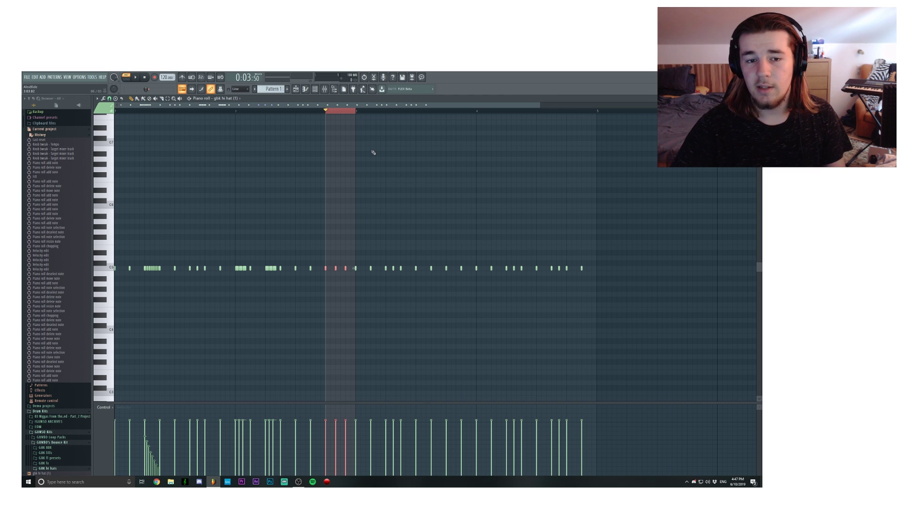
click(263, 117)
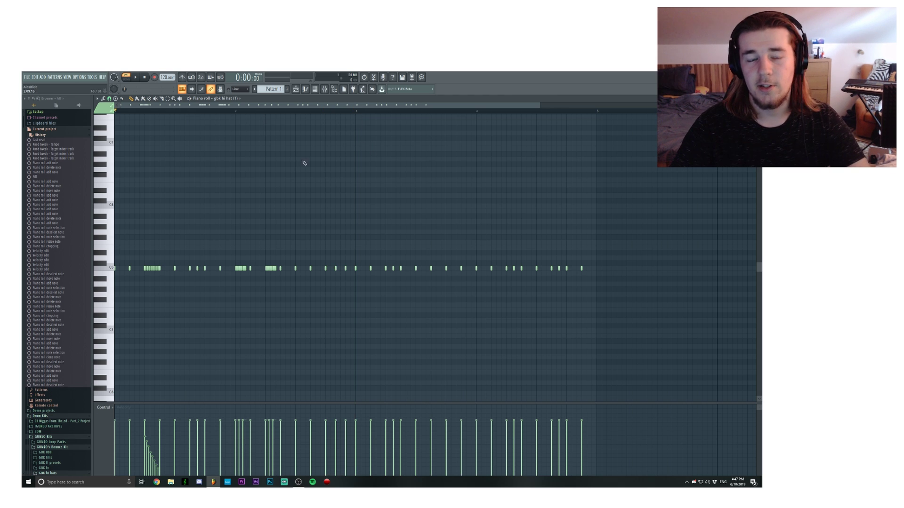
key(space)
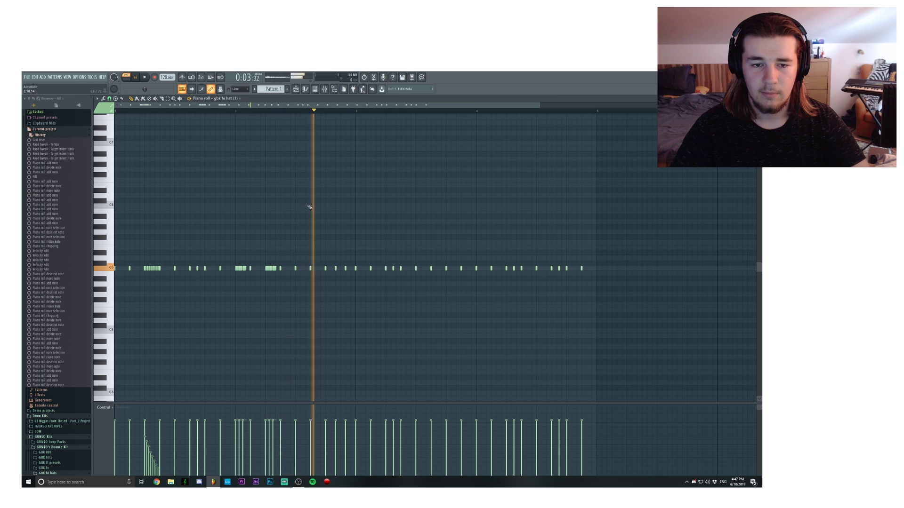
key(space)
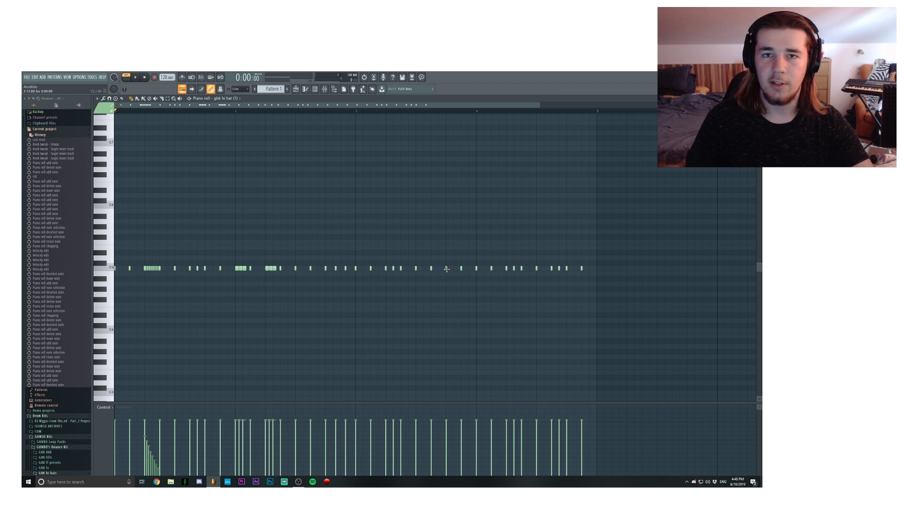
drag(353, 255, 60, 307)
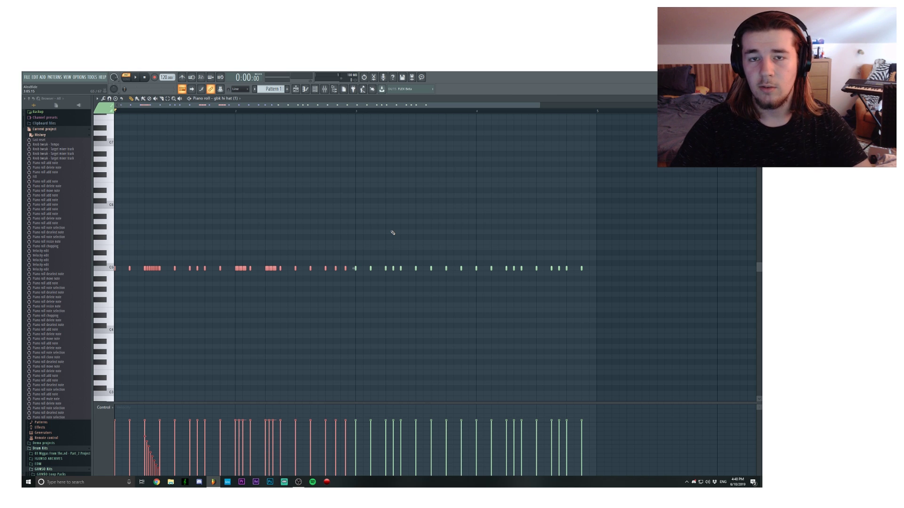
click(375, 255)
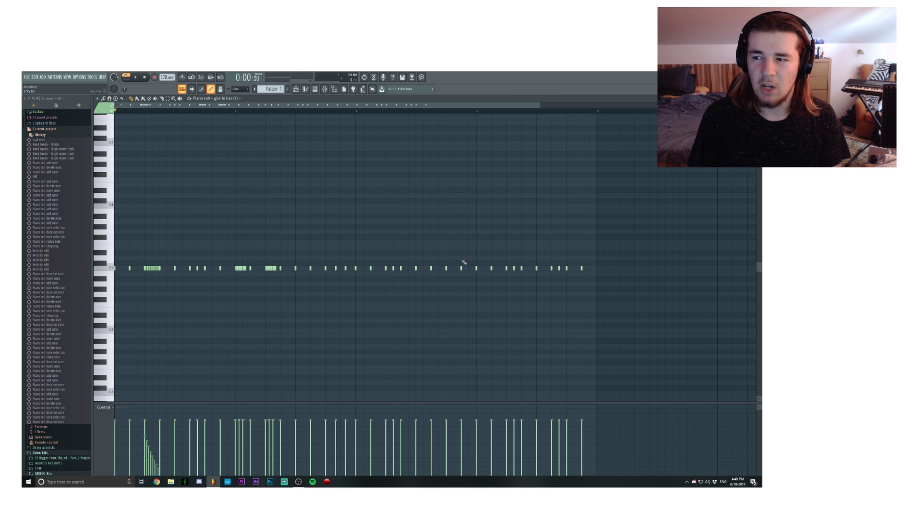
- Replace the hi-hat notes in the second half of bar 3 with a copy of the two chopped rolls from bar 2
click(401, 110)
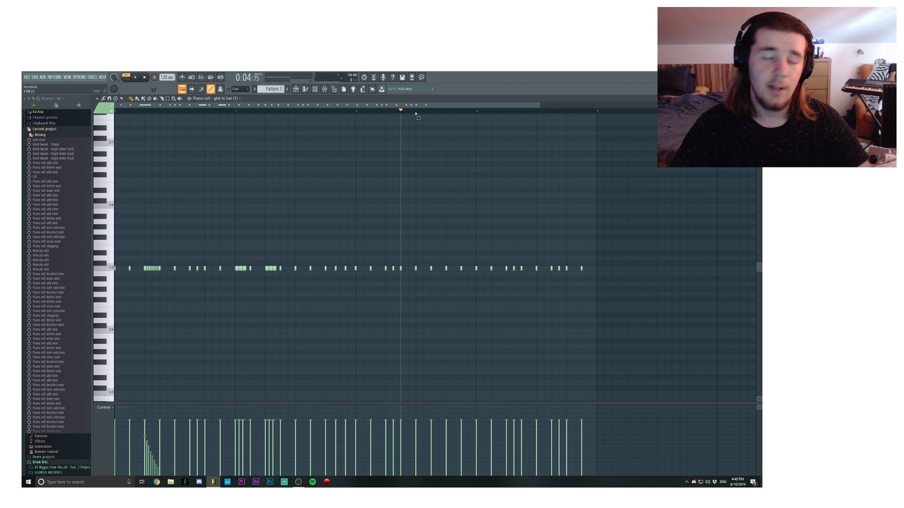
drag(415, 113, 472, 137)
drag(463, 269, 416, 269)
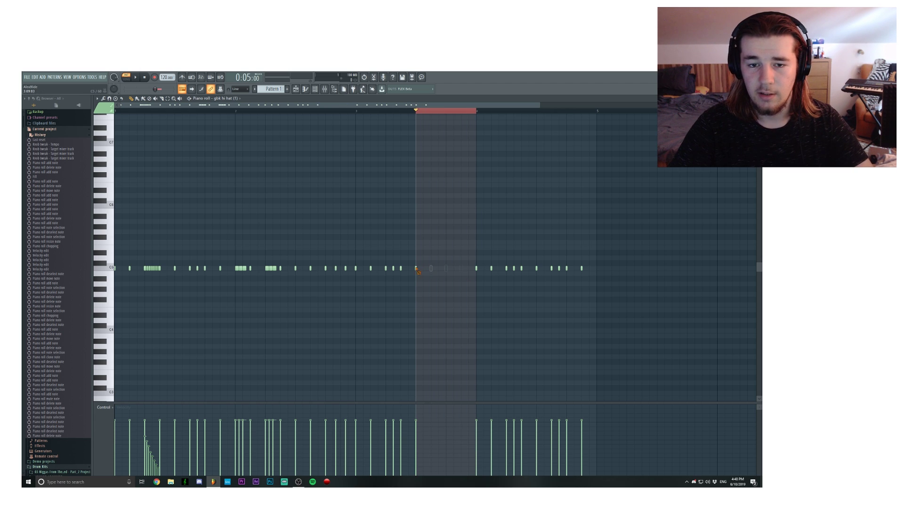
right_click(416, 268)
drag(233, 265, 447, 273)
click(371, 112)
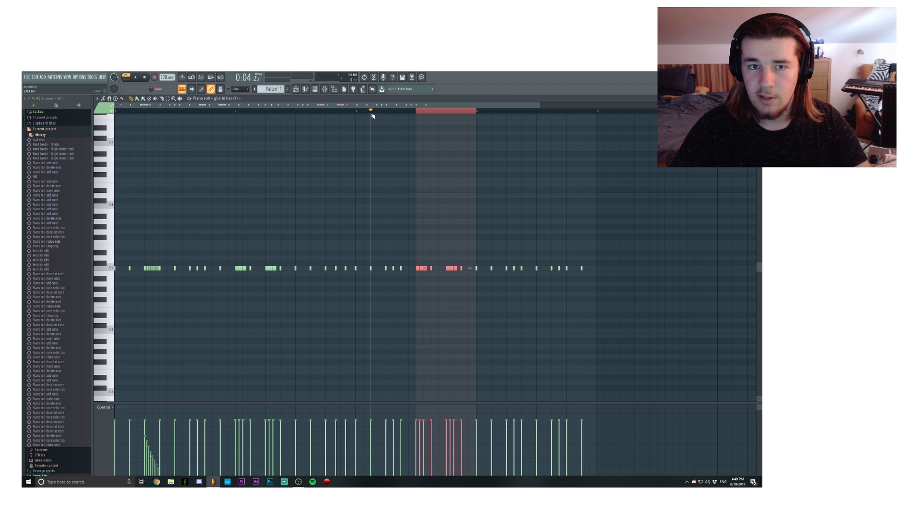
key(ctrl+d)
click(416, 112)
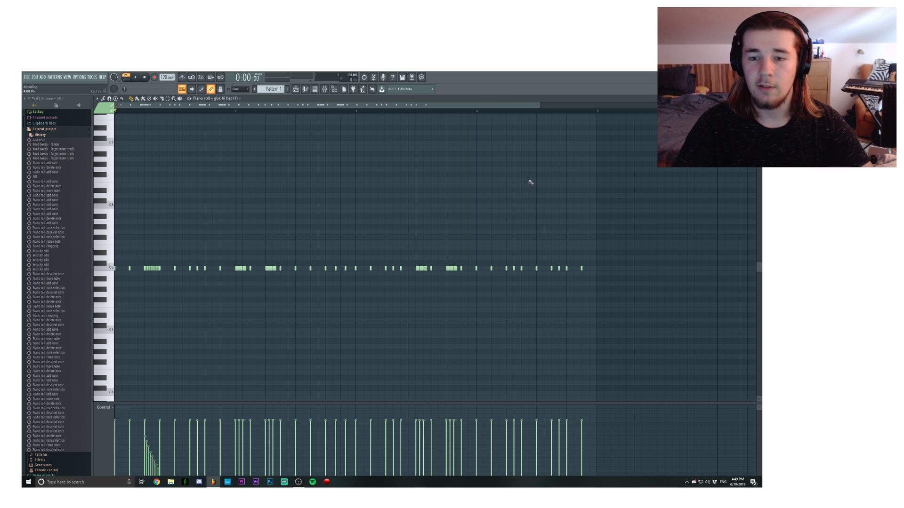
- Replace the hi-hat notes in the second half of bar 4 with two copies of the triplet from the end of bar 2
click(476, 113)
right_click(537, 269)
right_click(551, 269)
right_click(559, 268)
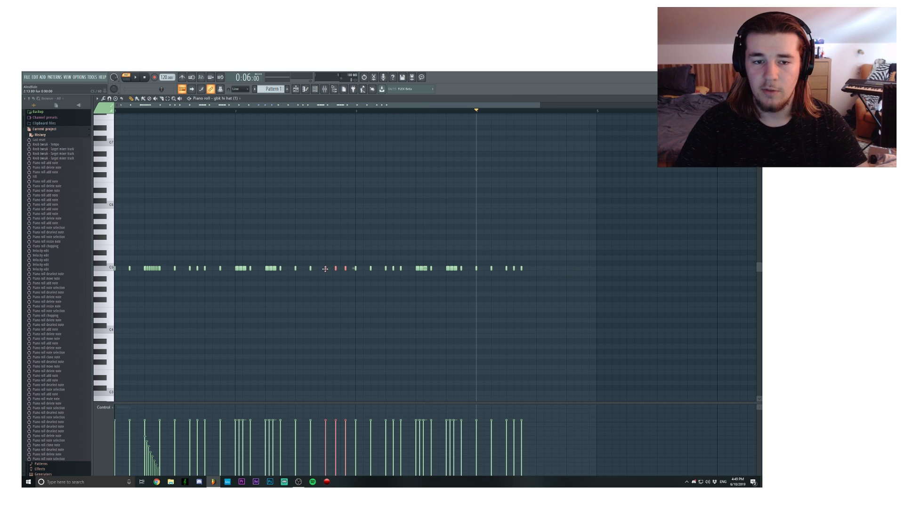
drag(325, 268, 566, 269)
ctrl+click(567, 220)
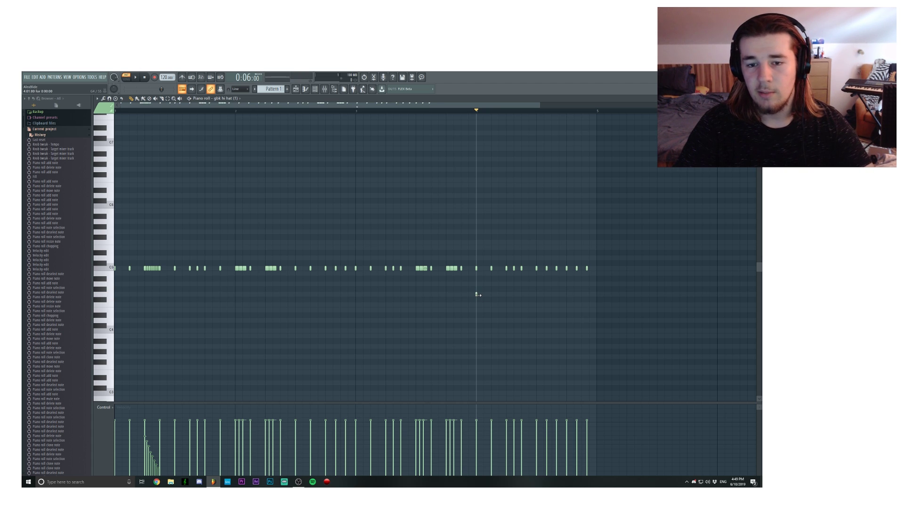
- Draw a one-beat lower-pitched note at the start of bar 4 and chop it into a very fast roll with the Chopper's time multiplier
drag(477, 295, 516, 288)
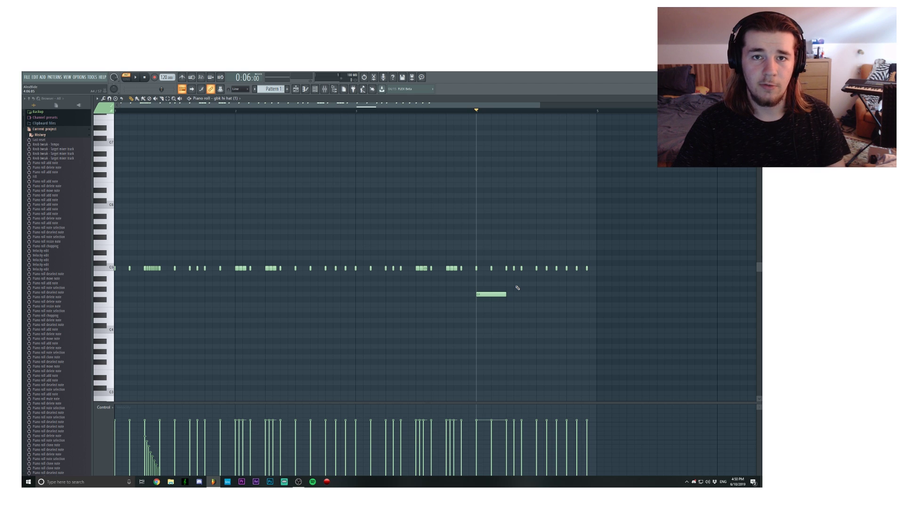
drag(507, 287, 465, 318)
key(alt+u)
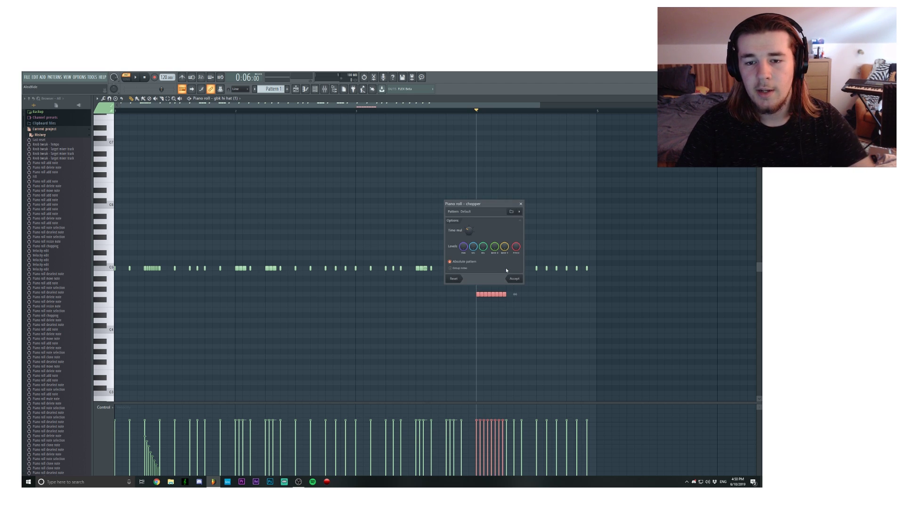
drag(469, 230, 468, 236)
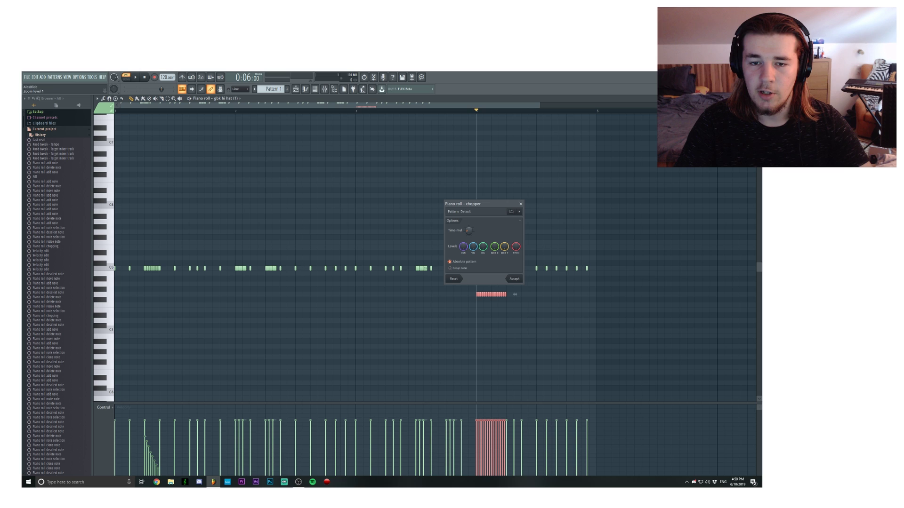
click(515, 278)
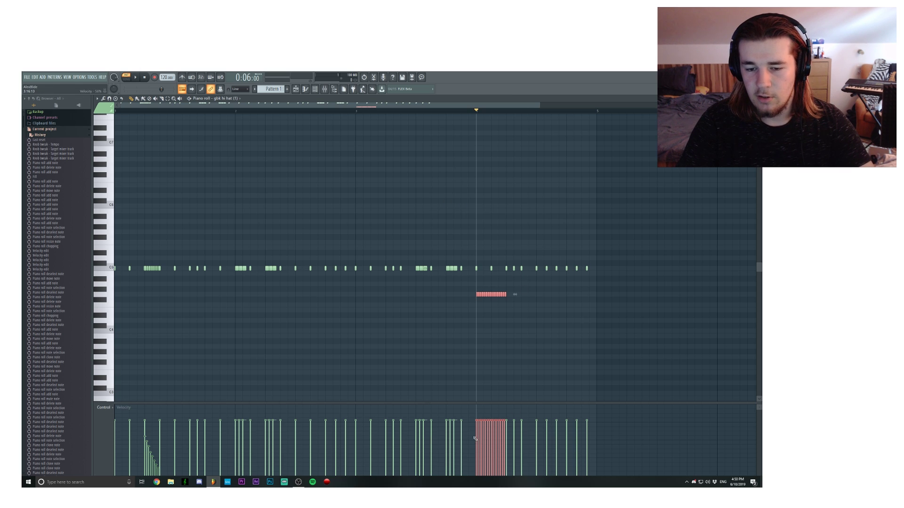
- Draw a descending velocity ramp across the low roll in bar 4, move its second half to a lower pitch, and play it
drag(476, 443, 525, 477)
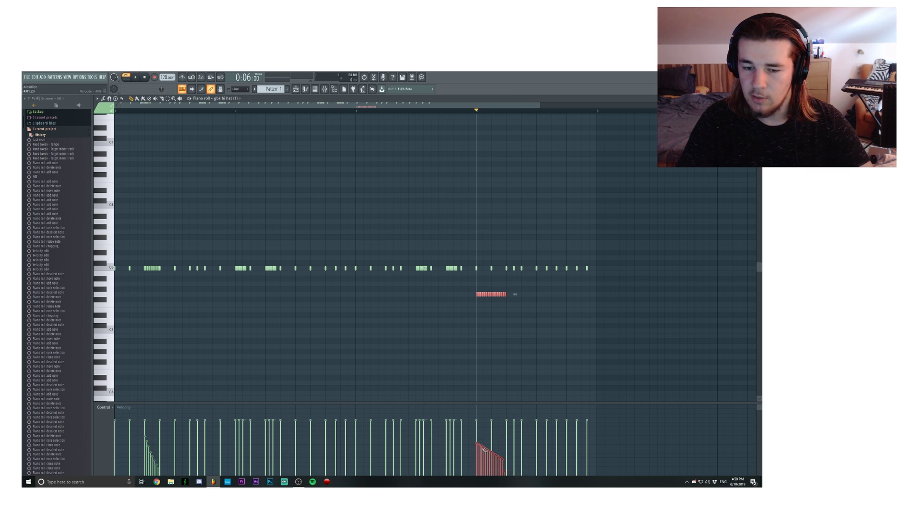
drag(476, 447, 506, 470)
ctrl+drag(491, 289, 502, 335)
key(space)
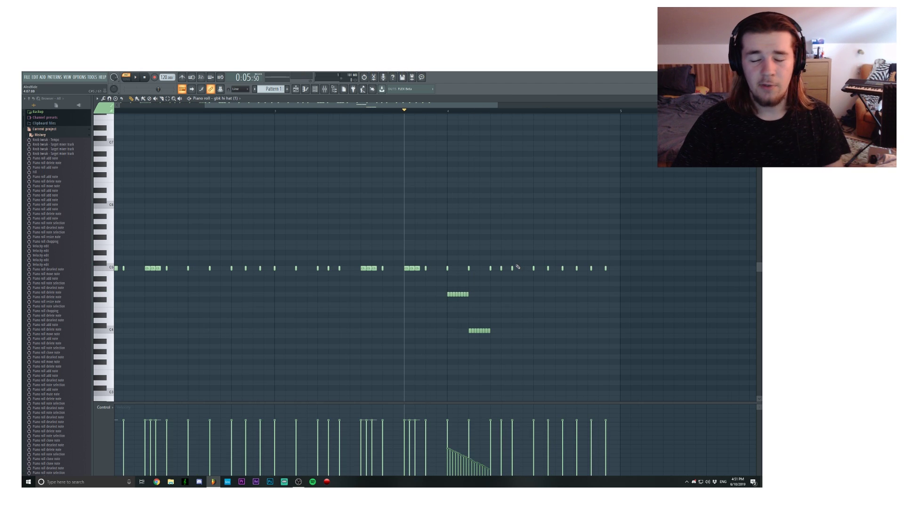
- Delete the trailing notes of both low-pitched rolls in bar 4, leaving three notes in each, and play the pattern
right_click(467, 295)
right_click(464, 294)
right_click(461, 295)
right_click(458, 295)
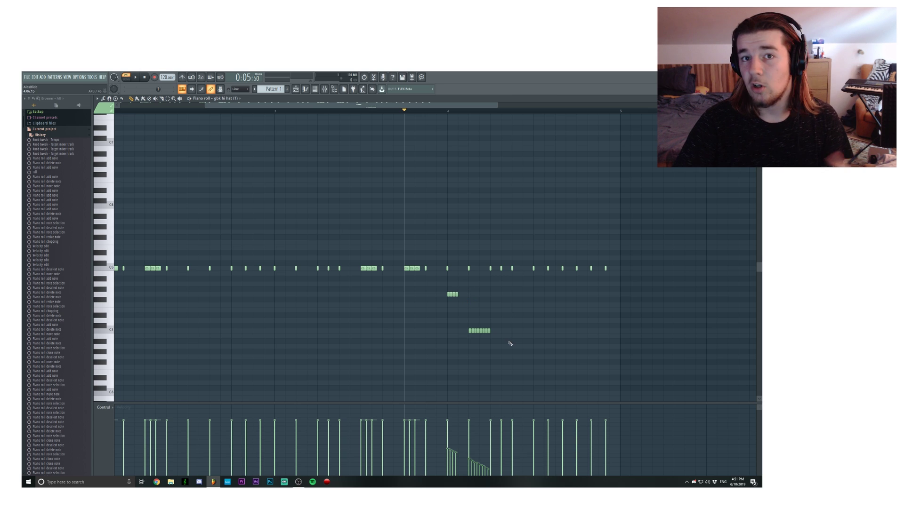
right_click(488, 331)
right_click(486, 331)
right_click(483, 330)
right_click(481, 331)
right_click(477, 330)
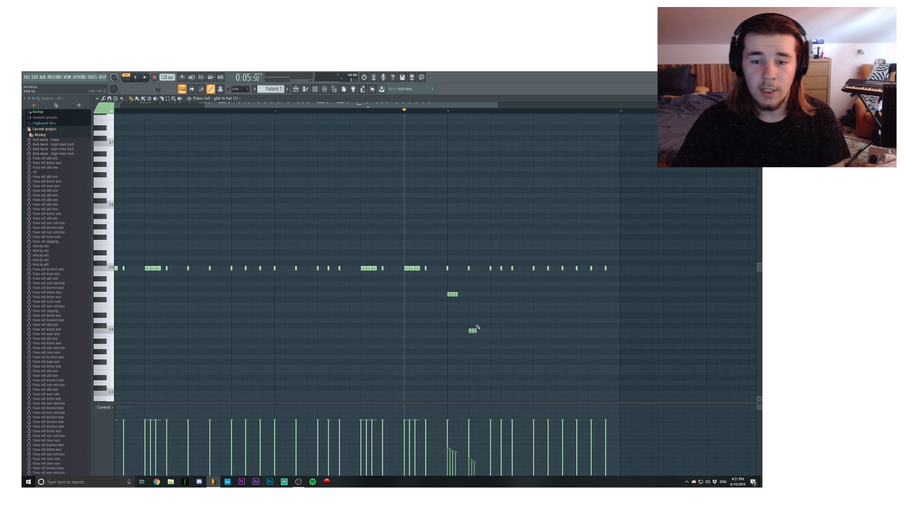
right_click(456, 295)
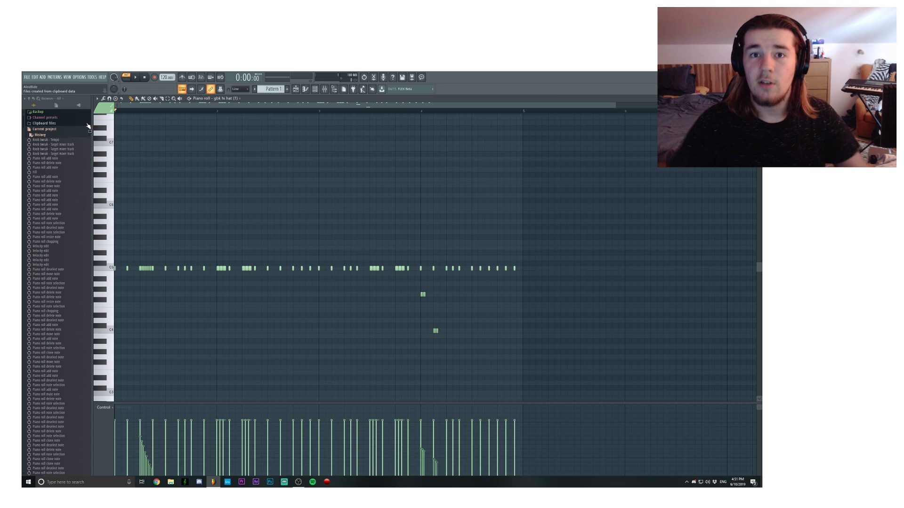
key(space)
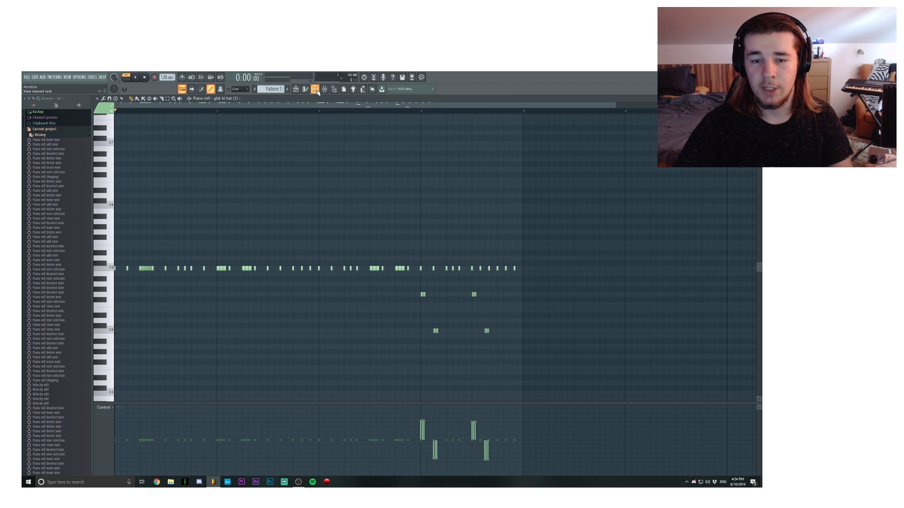
- Show the channel rack and open the piano roll of the gbk hi hat (20) channel
click(316, 90)
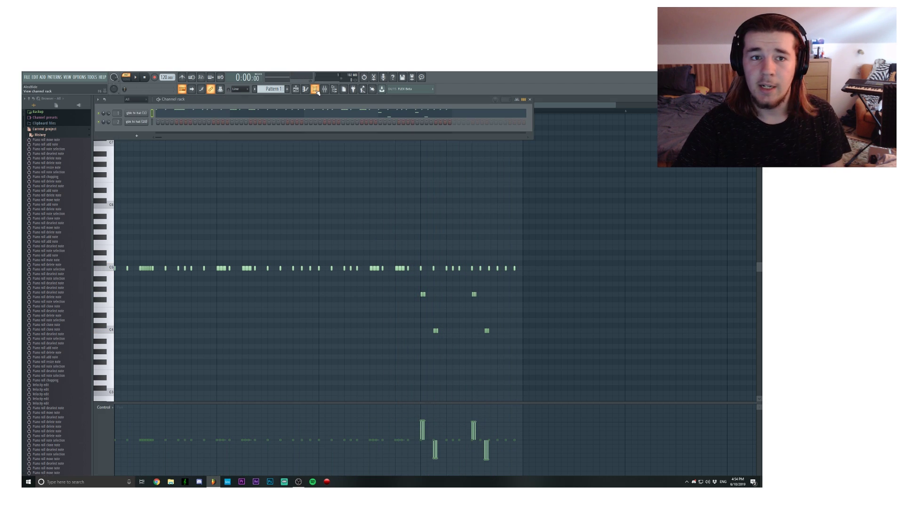
right_click(144, 123)
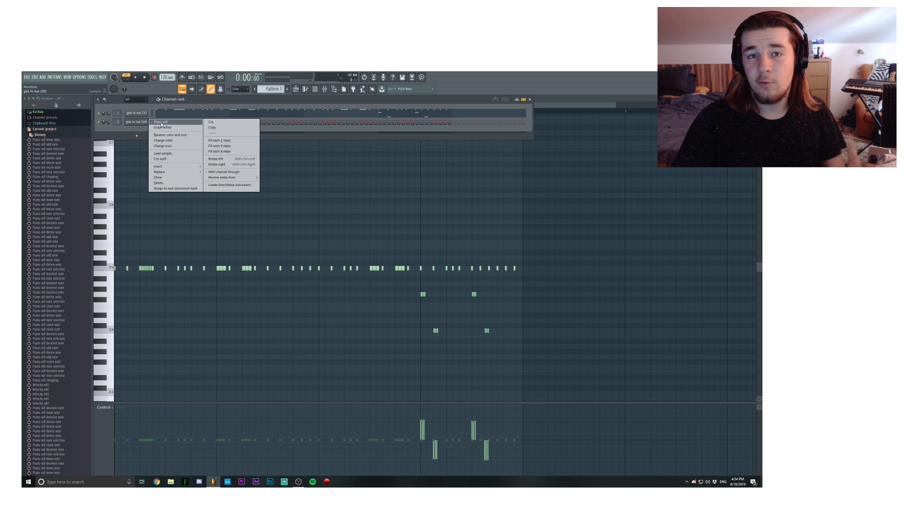
click(160, 123)
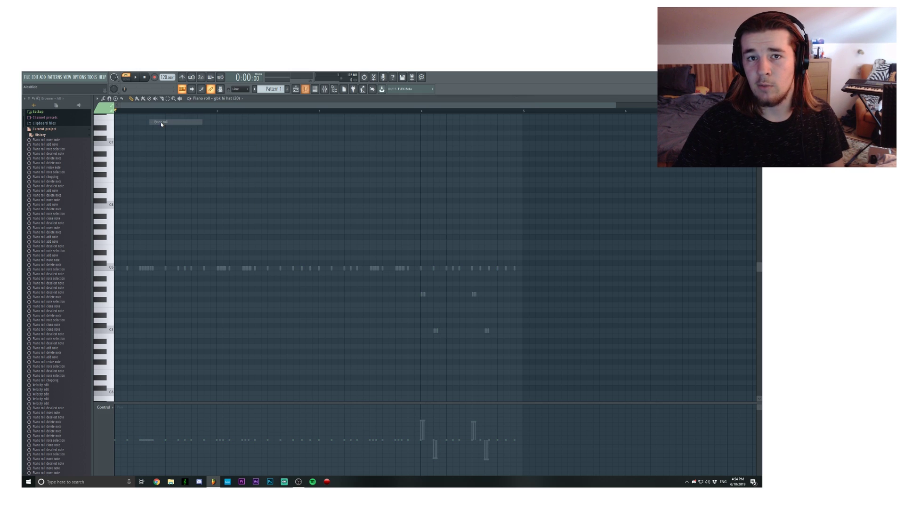
- Add C5 notes for the second hi-hat on beats 2 and 4 of all four bars, and play the pattern
click(140, 269)
click(190, 269)
click(242, 269)
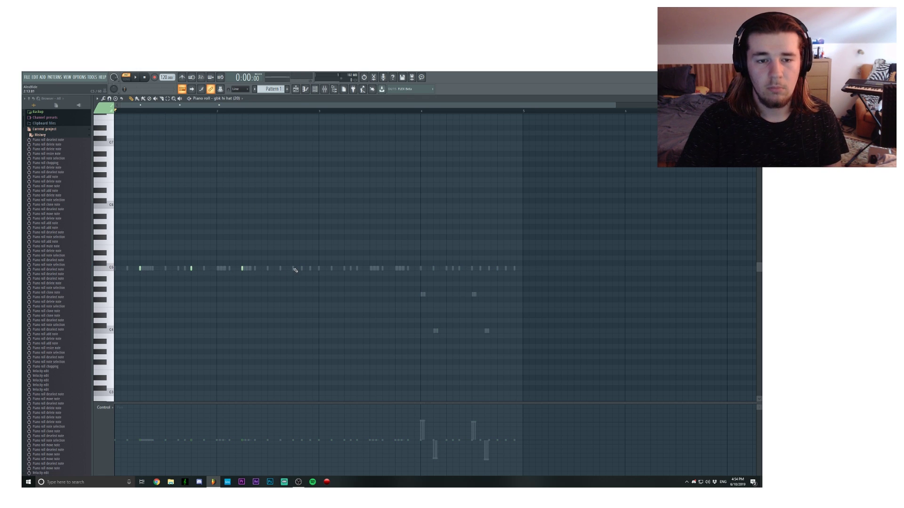
ctrl+click(293, 269)
ctrl+click(344, 269)
ctrl+click(395, 269)
ctrl+click(446, 269)
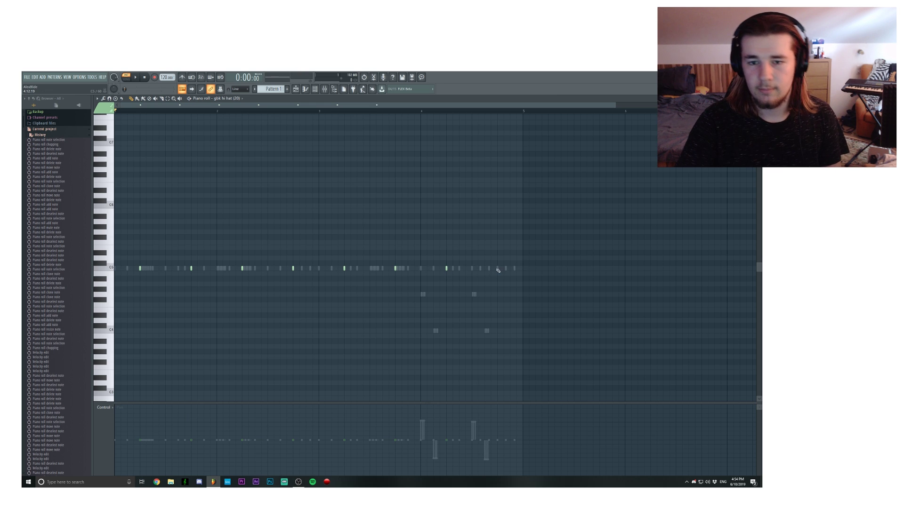
ctrl+click(497, 268)
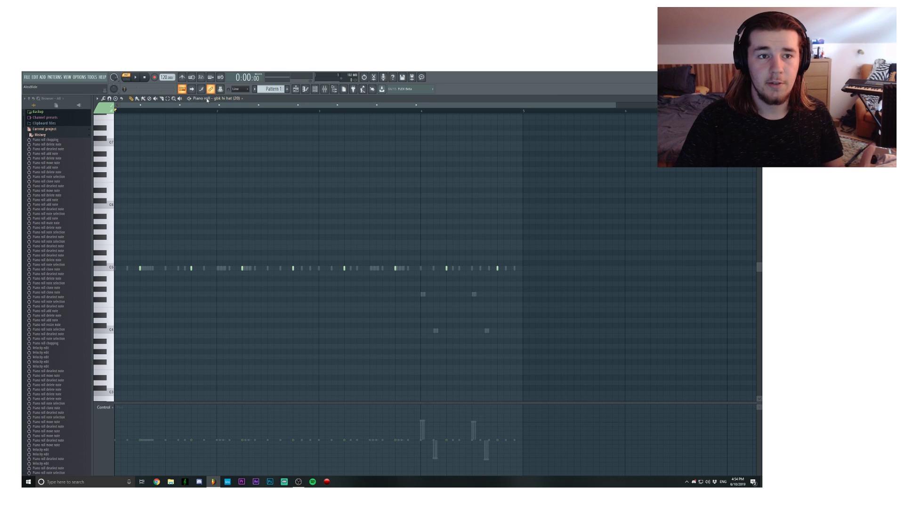
key(space)
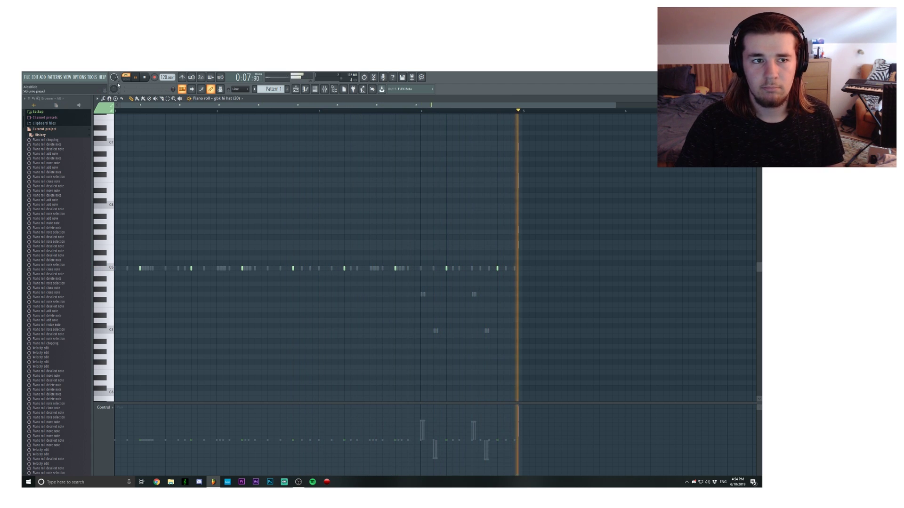
key(space)
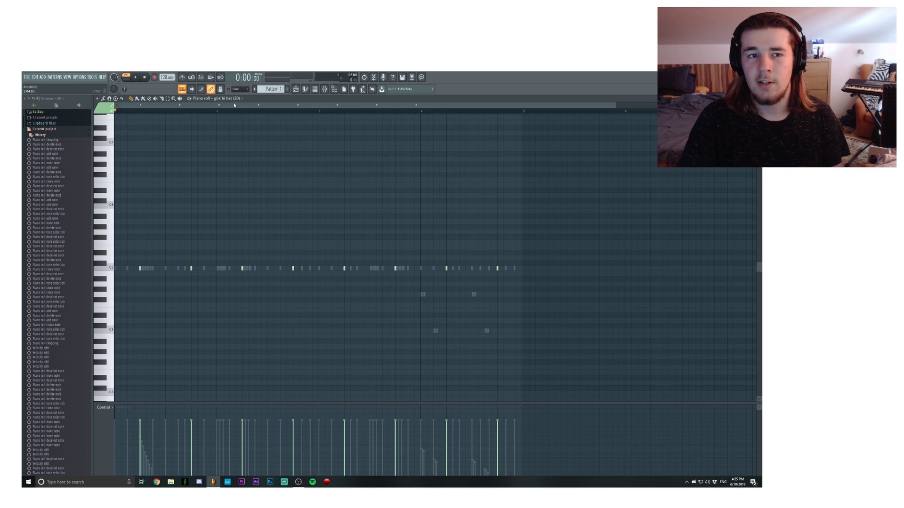
- Place Pattern 1 at the start of Track 1 in the playlist, select its four bars, and bring up the WAV export dialog without saving
key(F5)
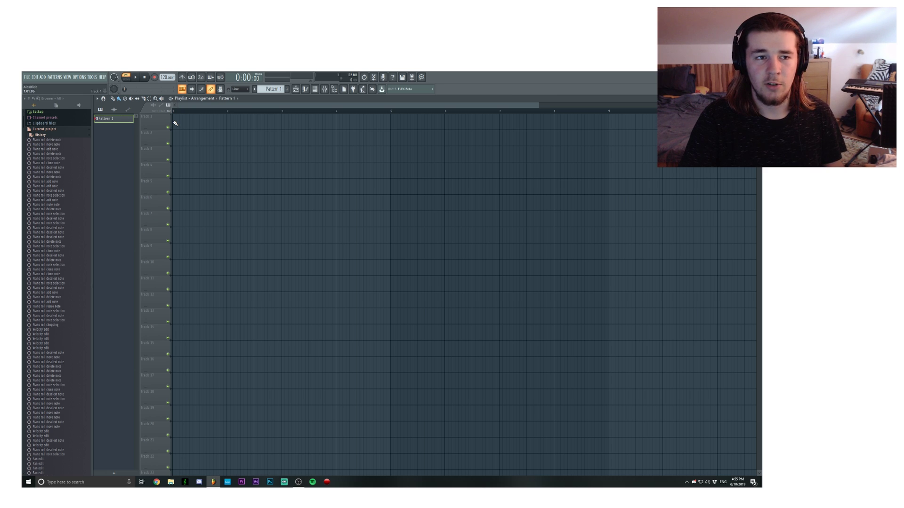
click(175, 123)
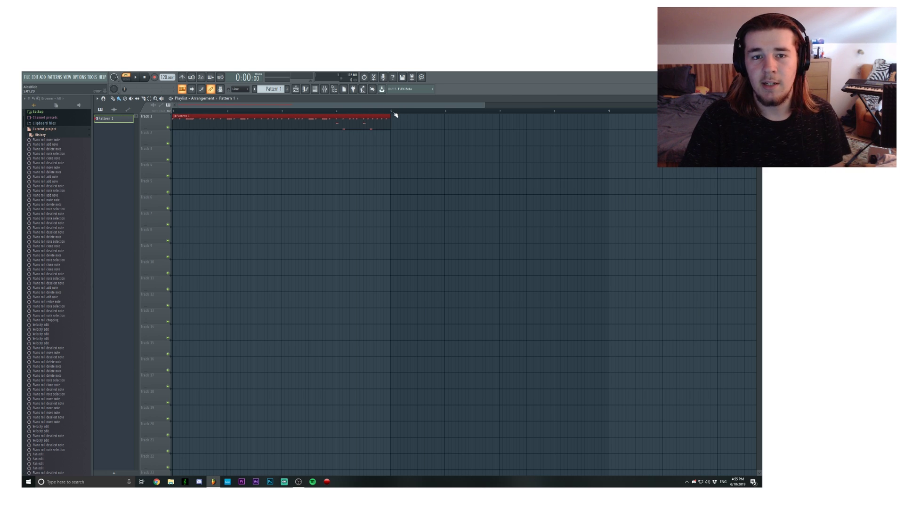
drag(390, 111, 172, 111)
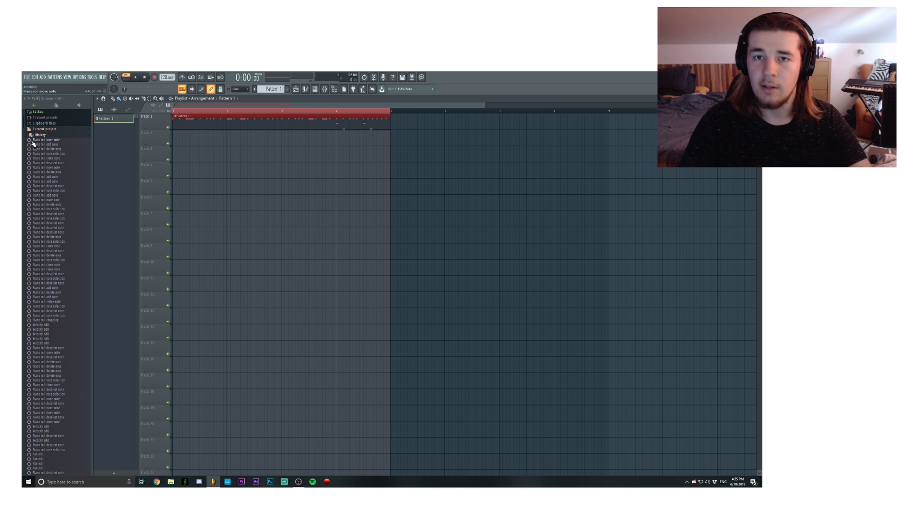
key(ctrl+s)
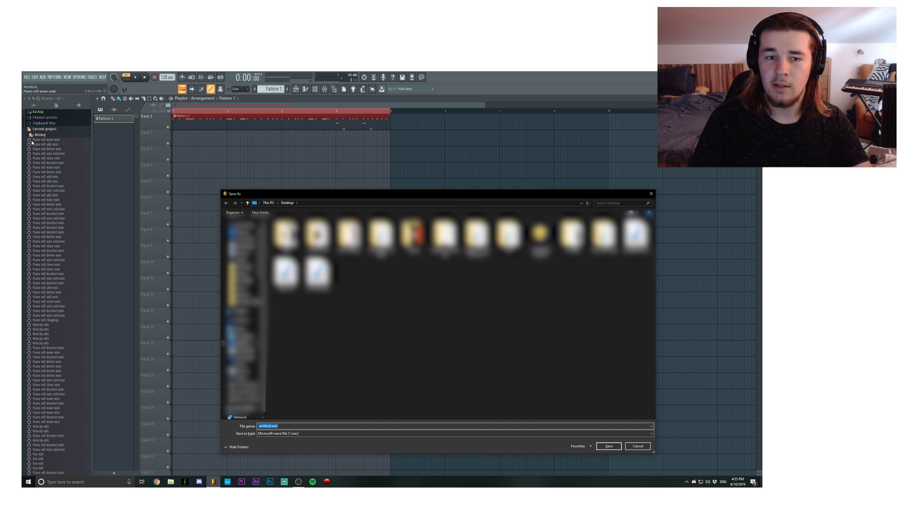
key(Escape)
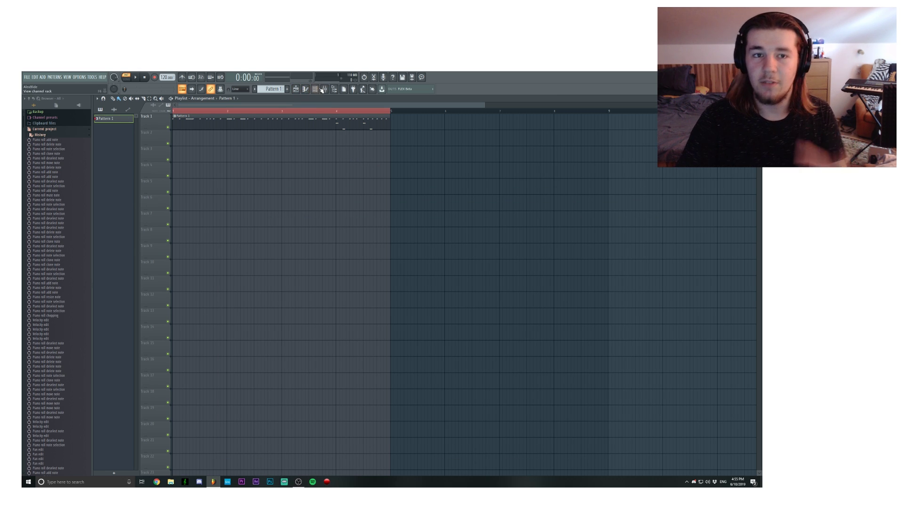
- Bring up the score-saving dialog for the gbk hi hat (1) piano roll, and close it and the piano roll without saving
click(305, 89)
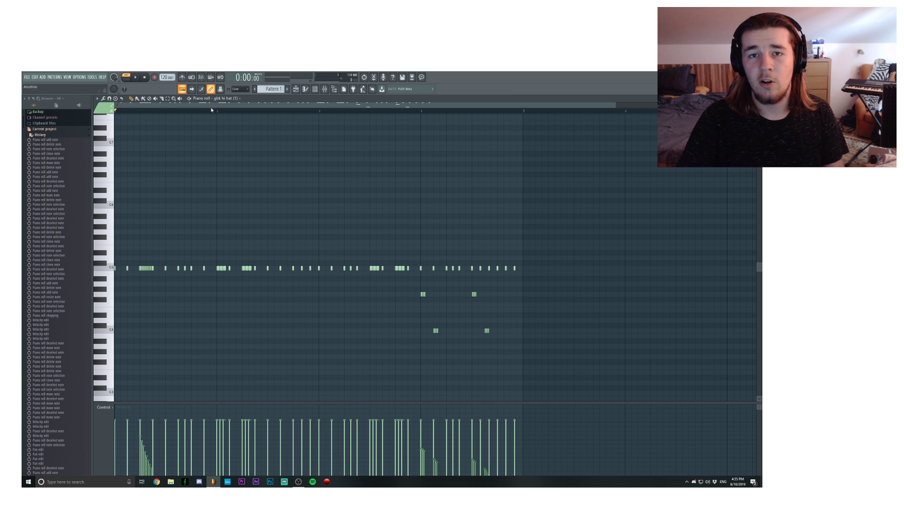
click(98, 99)
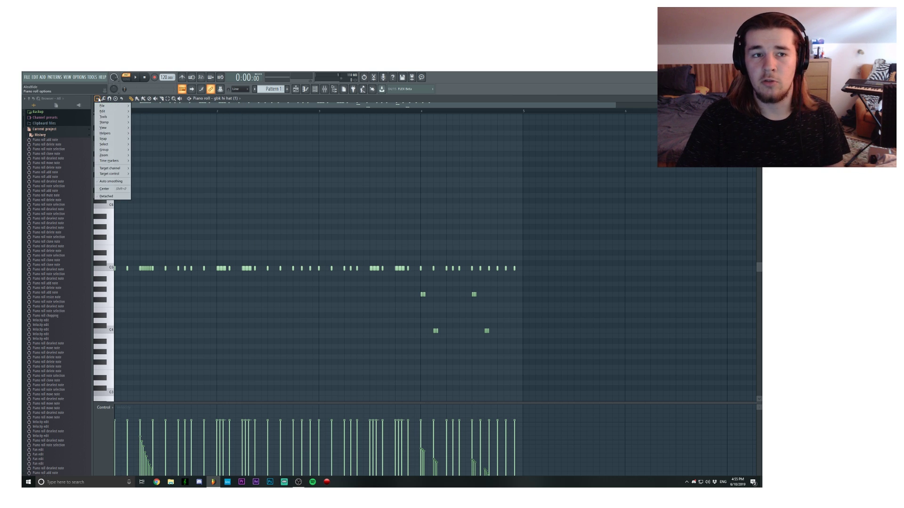
mouse_move(103, 105)
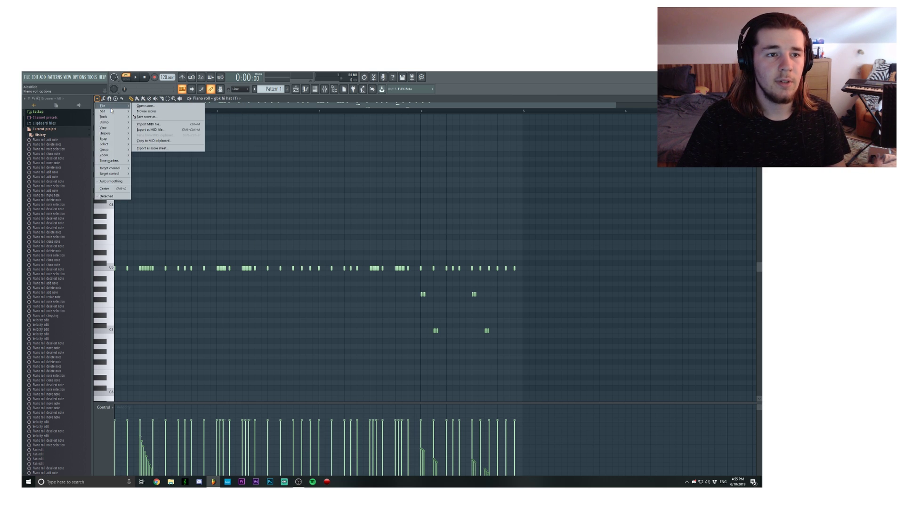
click(175, 117)
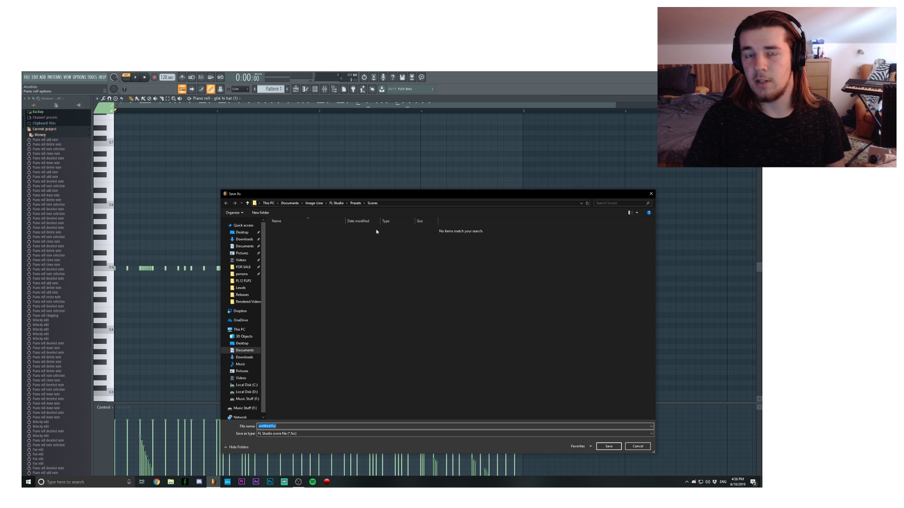
click(651, 194)
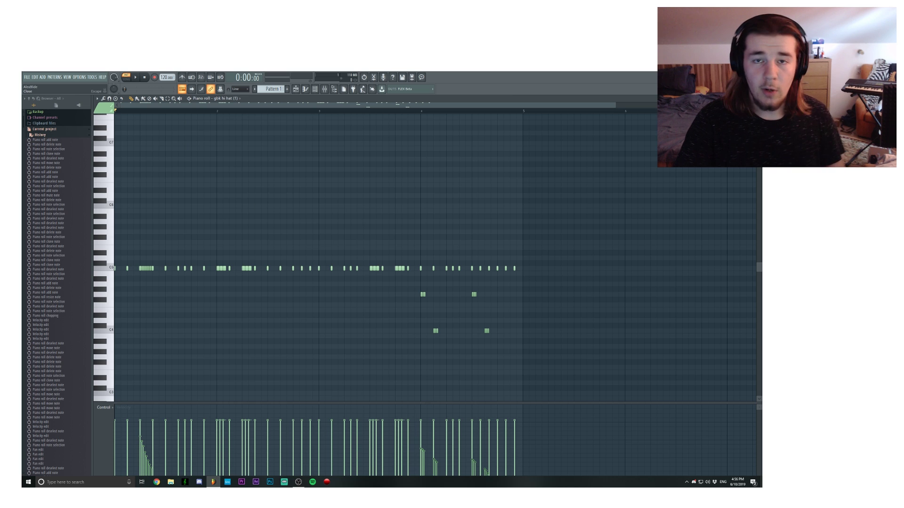
click(756, 99)
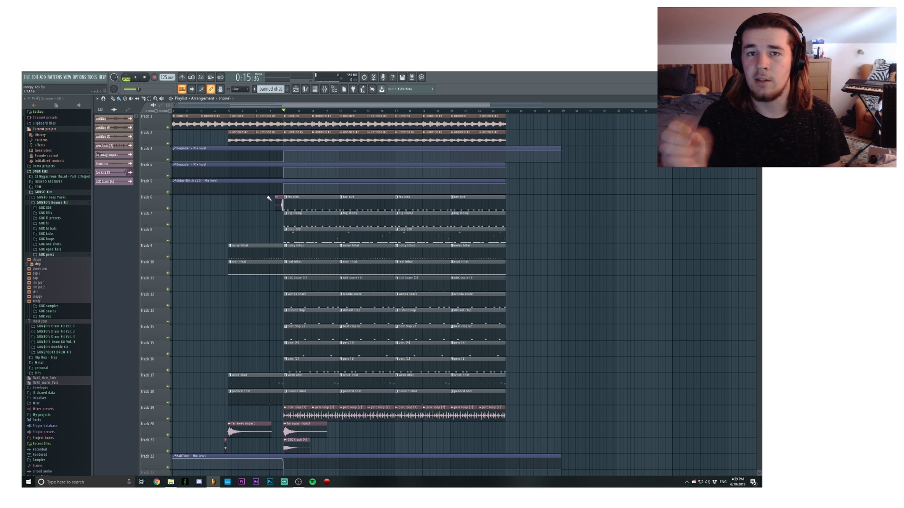
- Play the arrangement, and import the hi hats lol audio clip onto Track 23, starting at bar 9
key(space)
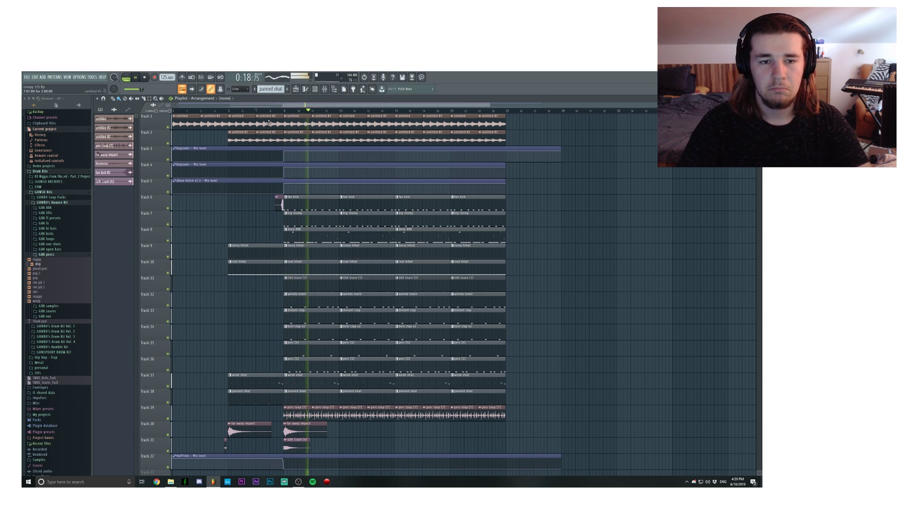
key(space)
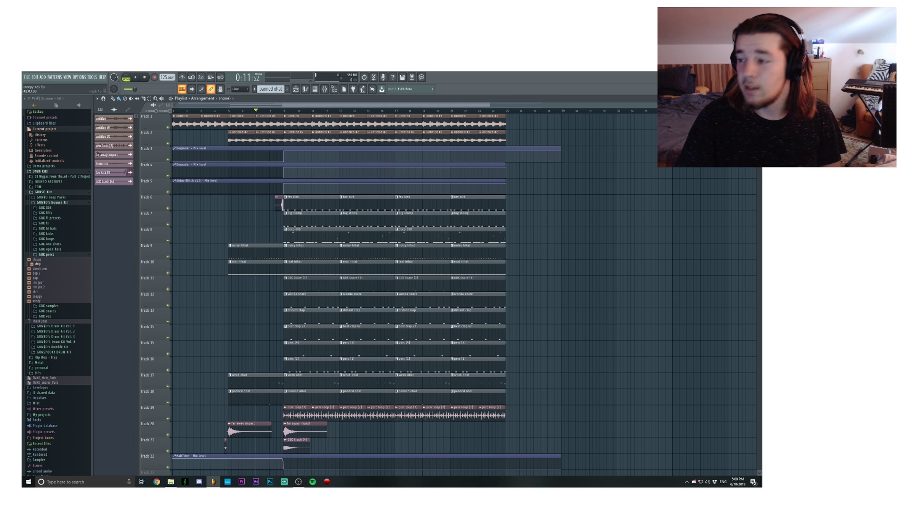
drag(753, 320, 520, 332)
scroll(549, 293, down, 4)
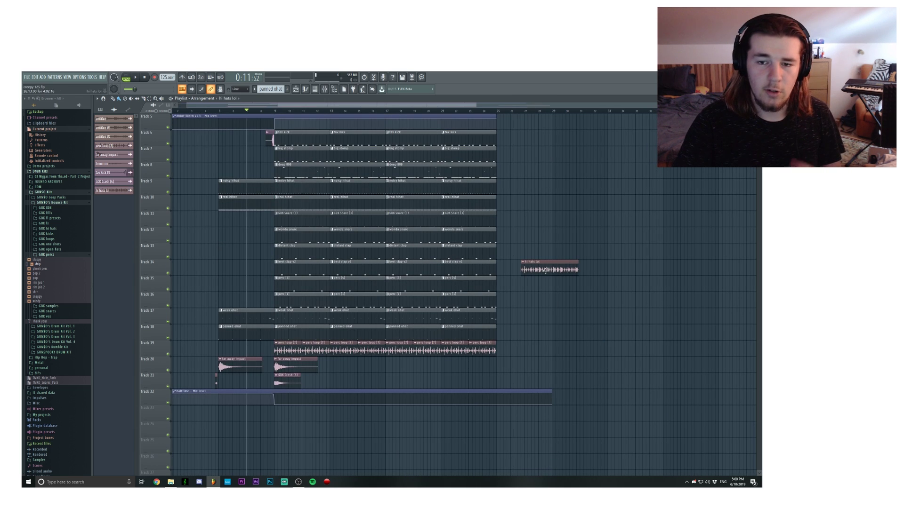
drag(545, 270, 299, 416)
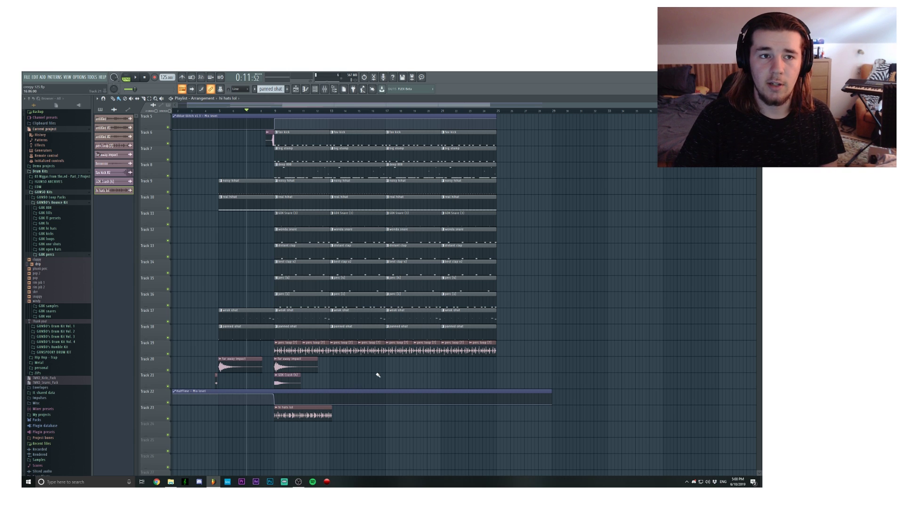
- Time-stretch the hi hats lol clip to 4 bars with the Auto stretching mode and reset its pitch shift
double_click(314, 415)
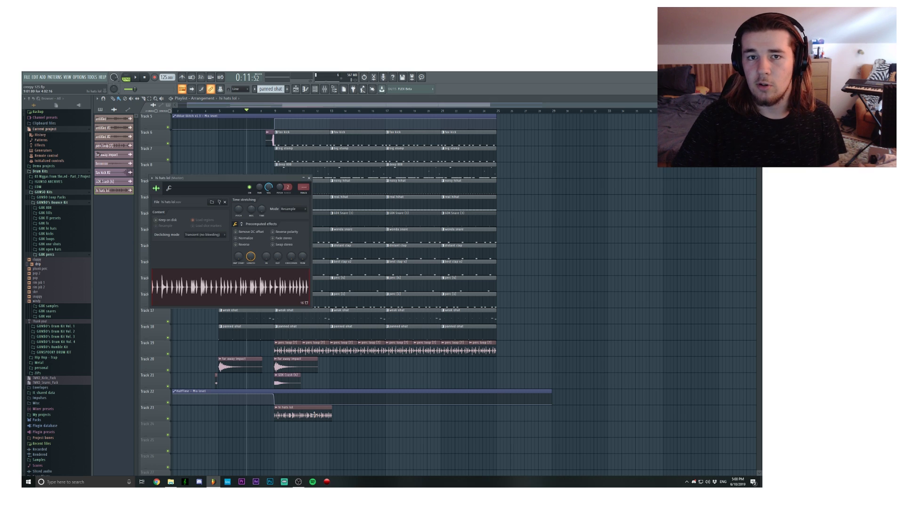
right_click(264, 210)
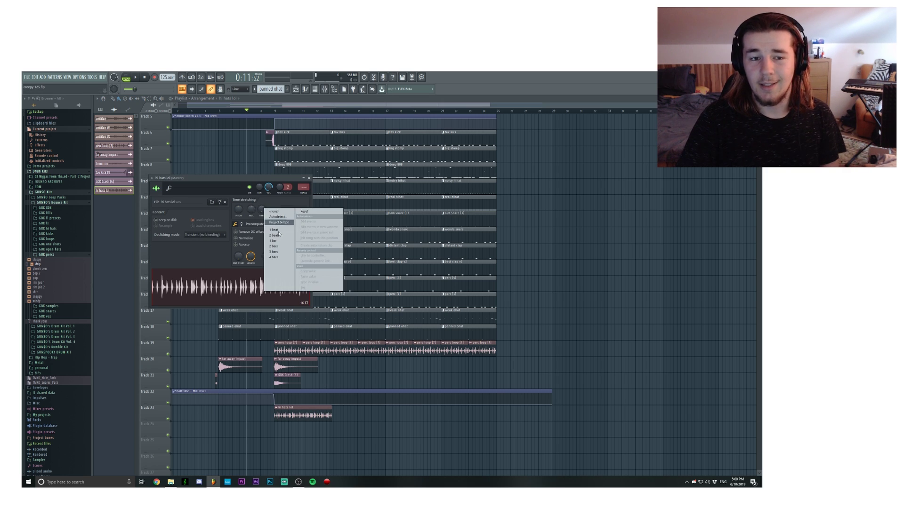
click(278, 257)
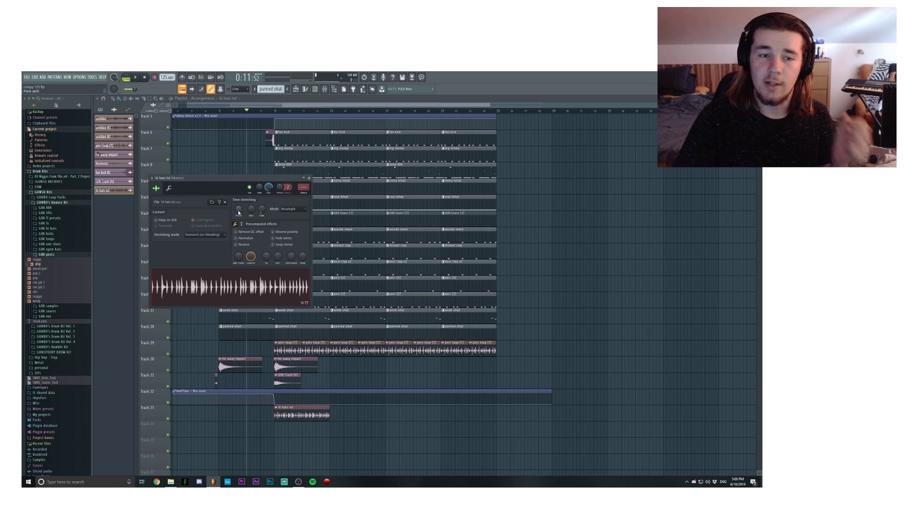
right_click(239, 212)
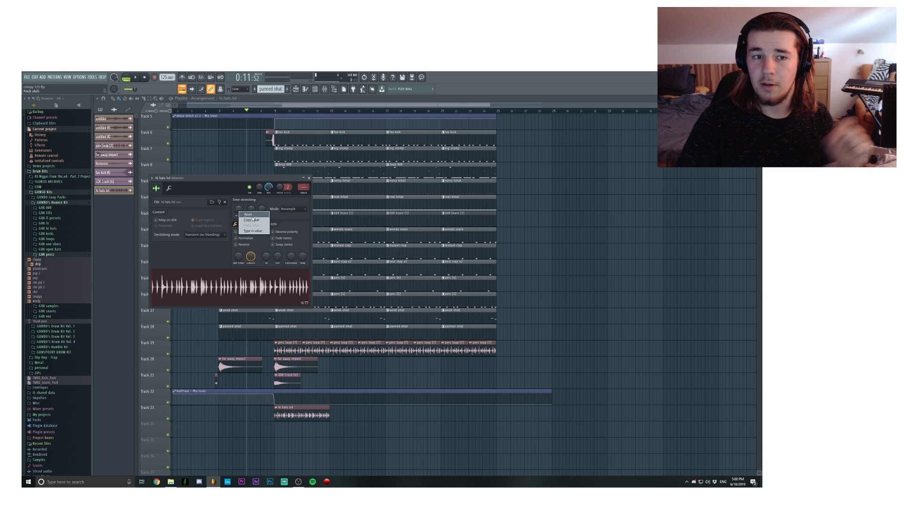
click(252, 218)
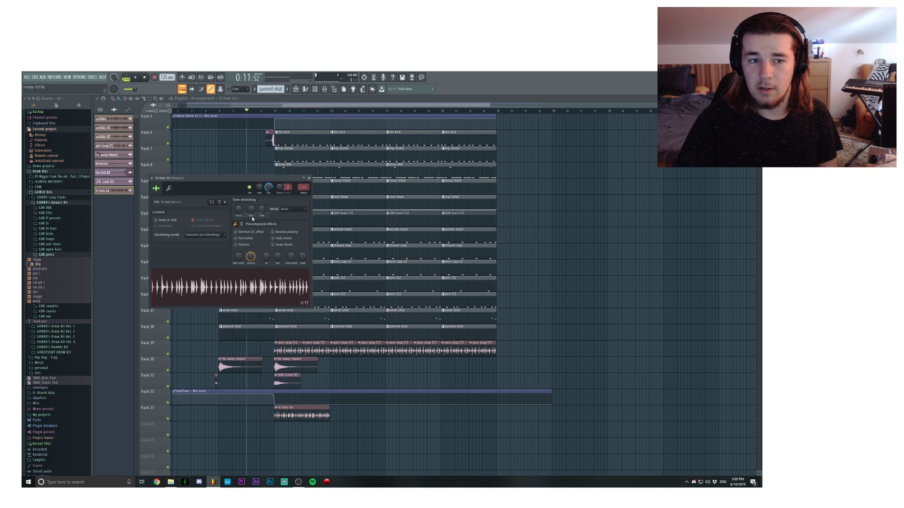
click(308, 178)
- Repeat the hi hats lol clip along Track 23 for four back-to-back copies, and play the arrangement from bar 8
drag(337, 410, 447, 426)
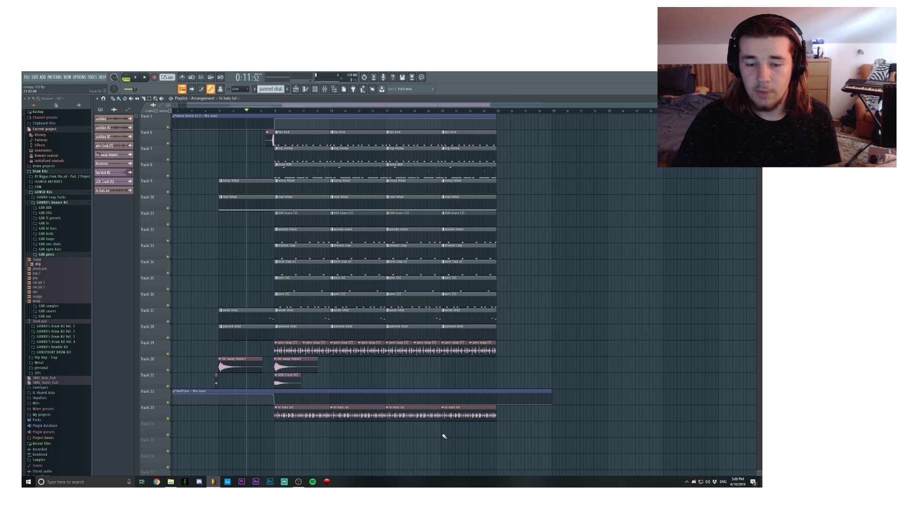
click(262, 112)
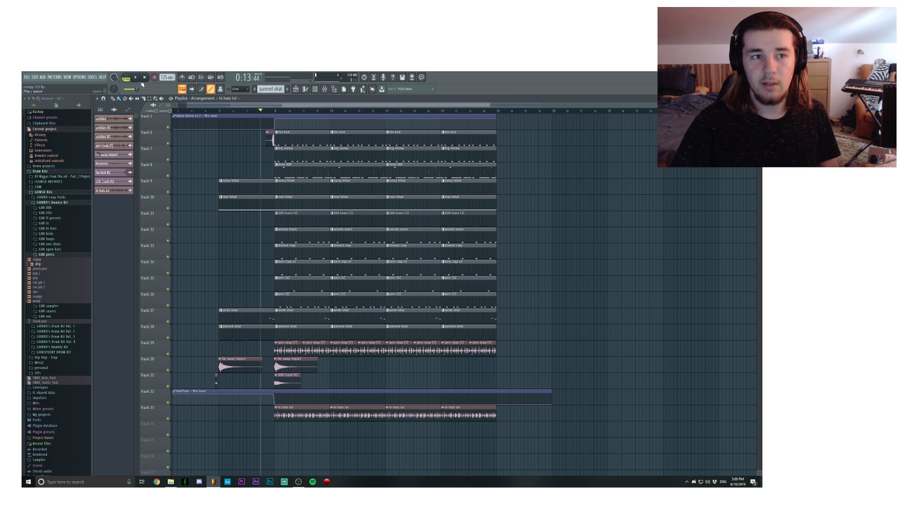
key(space)
scroll(210, 291, up, 2)
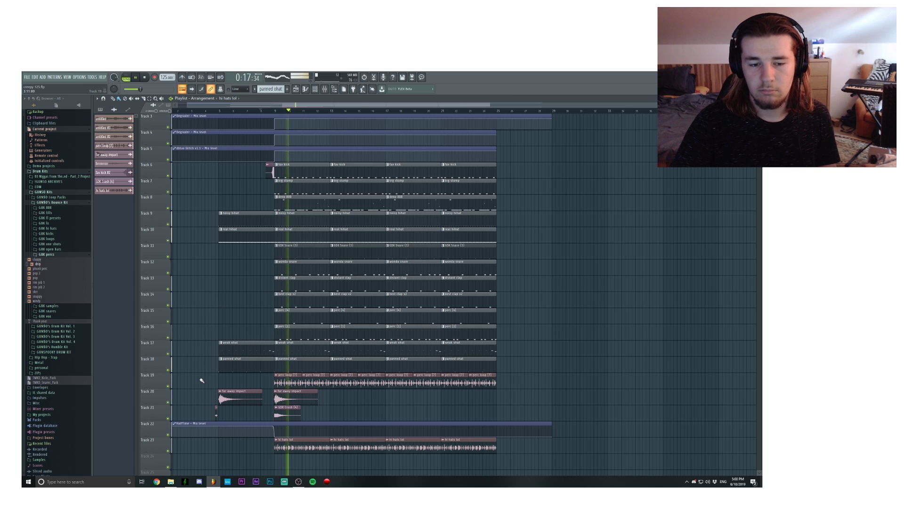
- Mute and unmute Track 23 twice during playback to compare the beat with and without the hi-hat loop, and stop
click(169, 451)
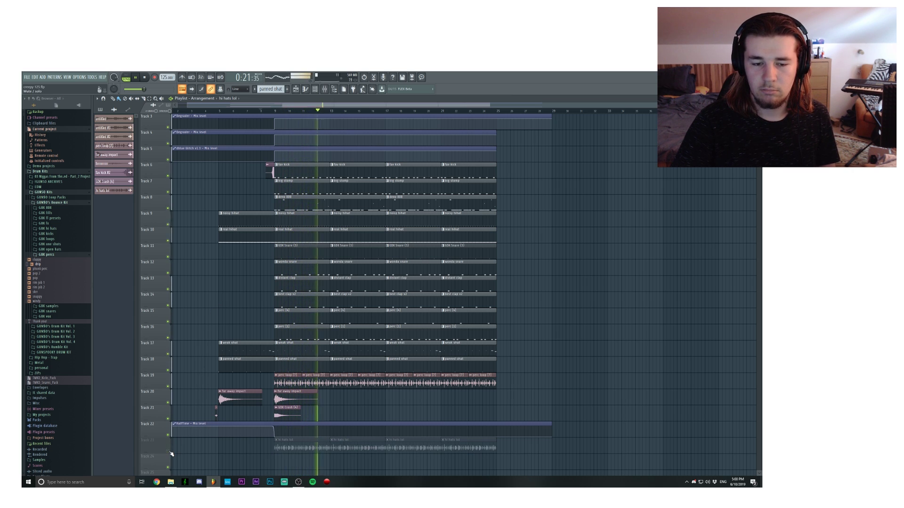
click(168, 451)
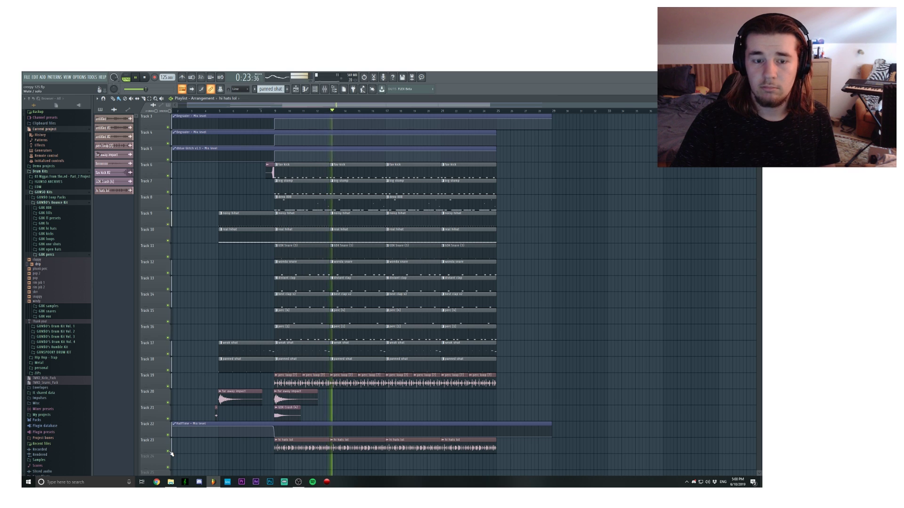
click(171, 452)
click(170, 452)
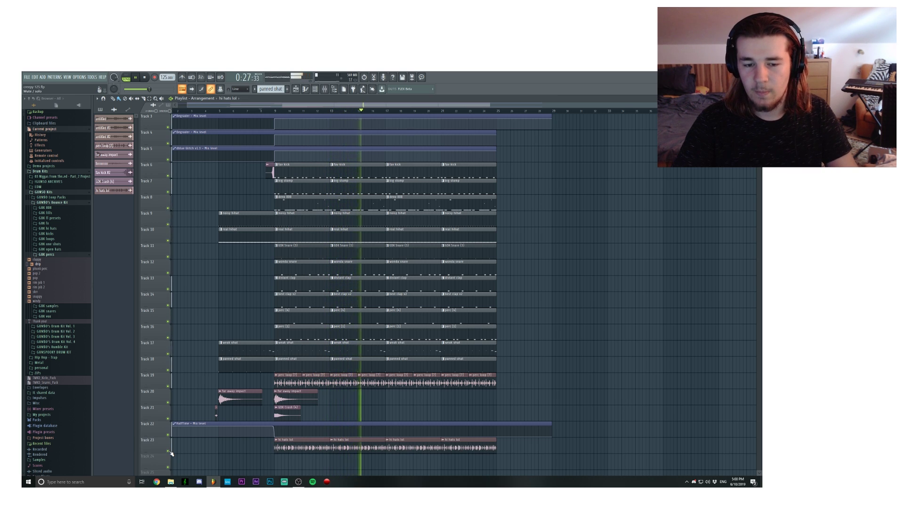
key(space)
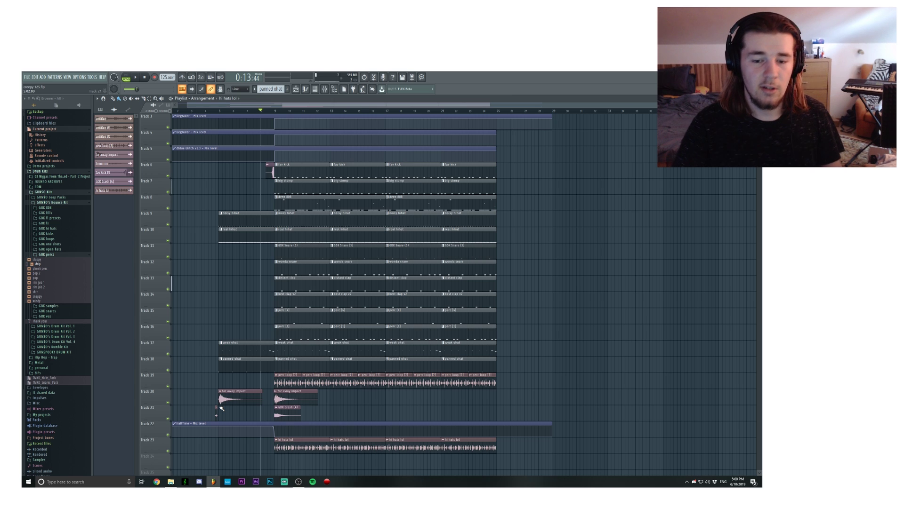